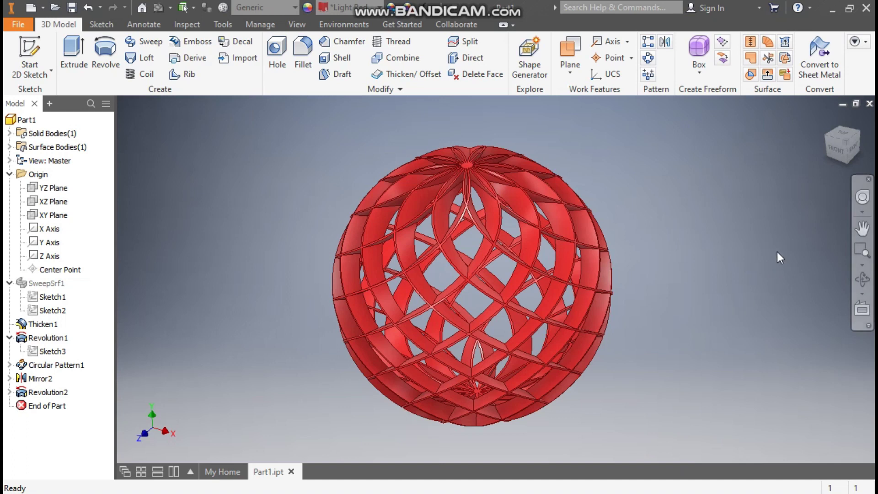
# Step: View the lattice sphere from the front, then from the top
pyautogui.click(835, 152)
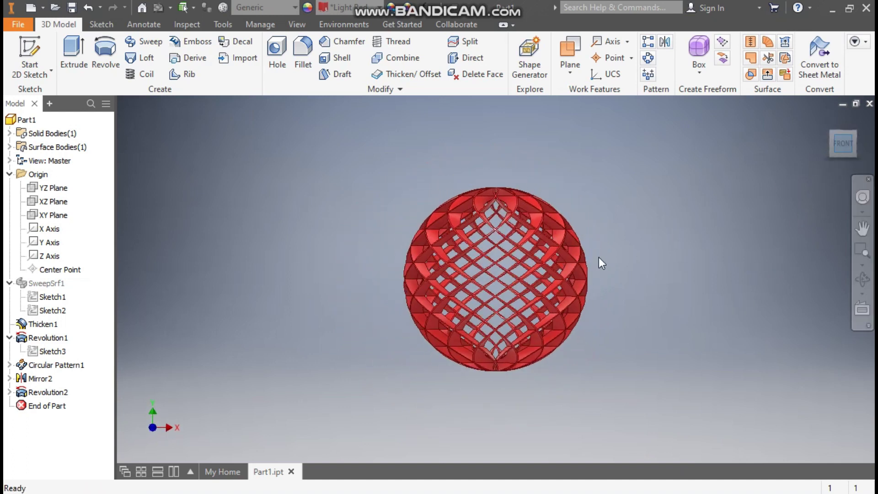
pyautogui.scroll(-4, 441, 257)
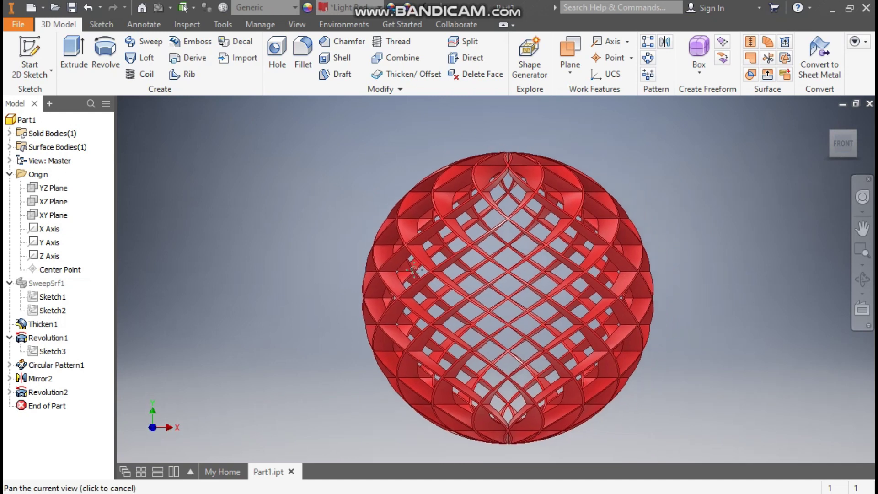
pyautogui.click(846, 128)
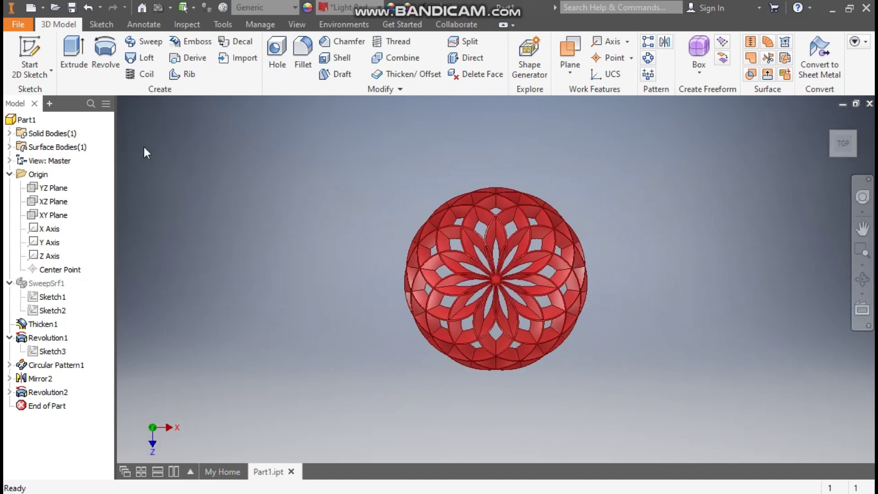
# Step: Create Part2 from the Metric Standard (mm).ipt template and start a 2D sketch
pyautogui.click(30, 8)
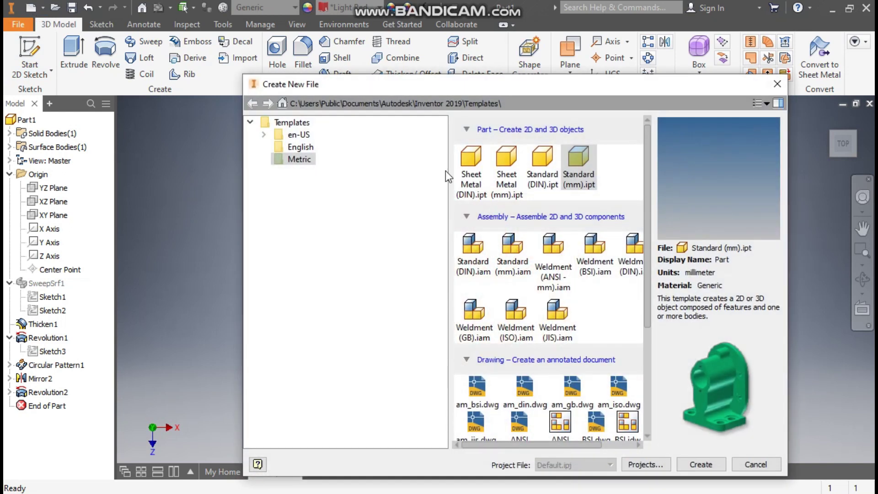
pyautogui.click(583, 158)
pyautogui.click(706, 467)
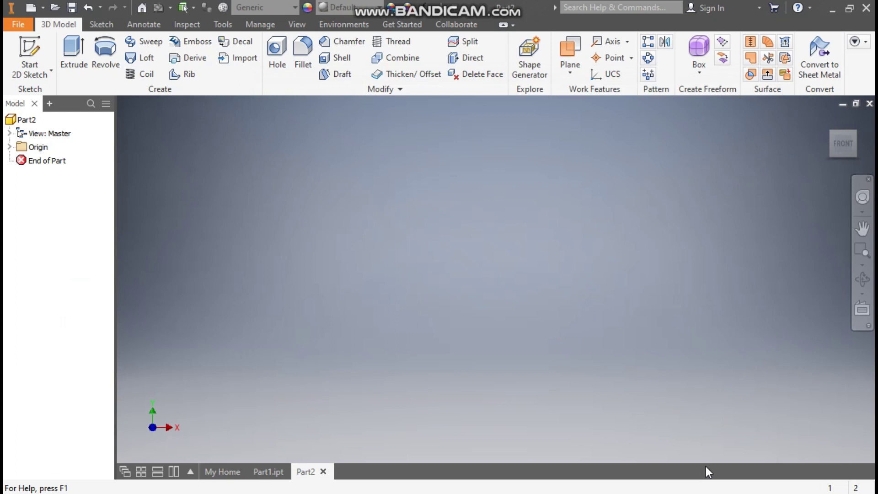
pyautogui.click(30, 50)
# Step: On the XY plane, draw a vertical line ending at the origin
pyautogui.click(456, 170)
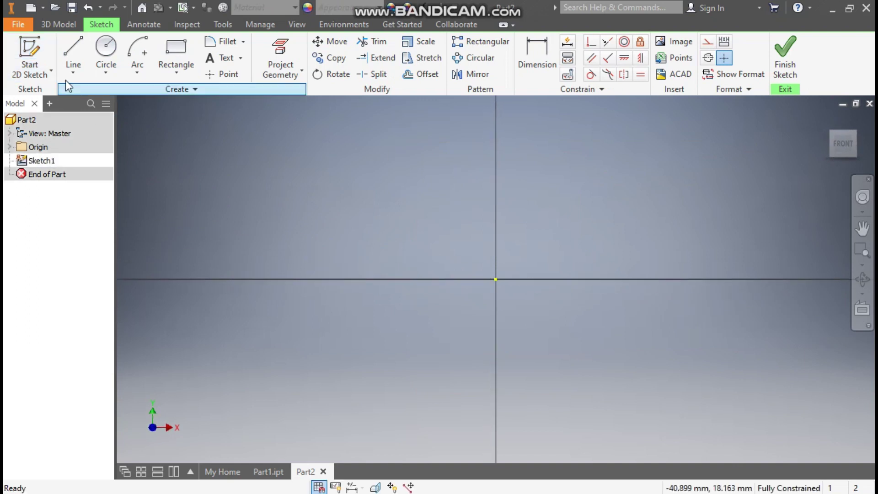
pyautogui.click(76, 47)
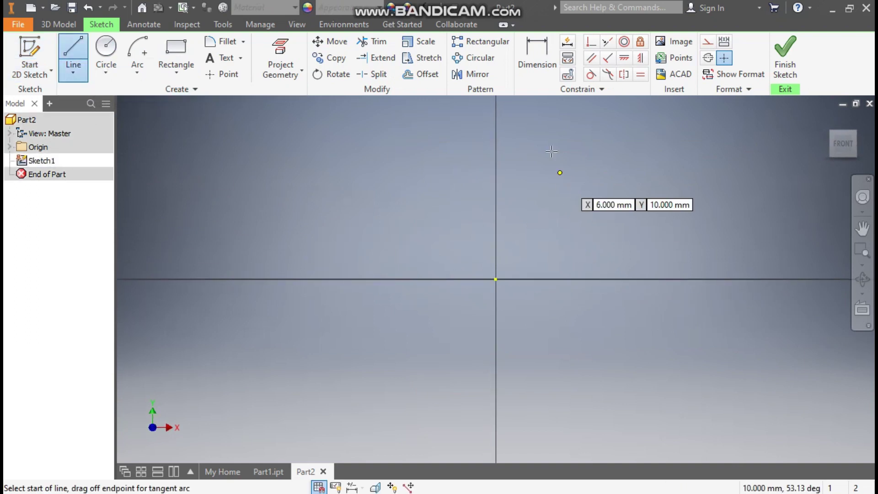
pyautogui.click(496, 117)
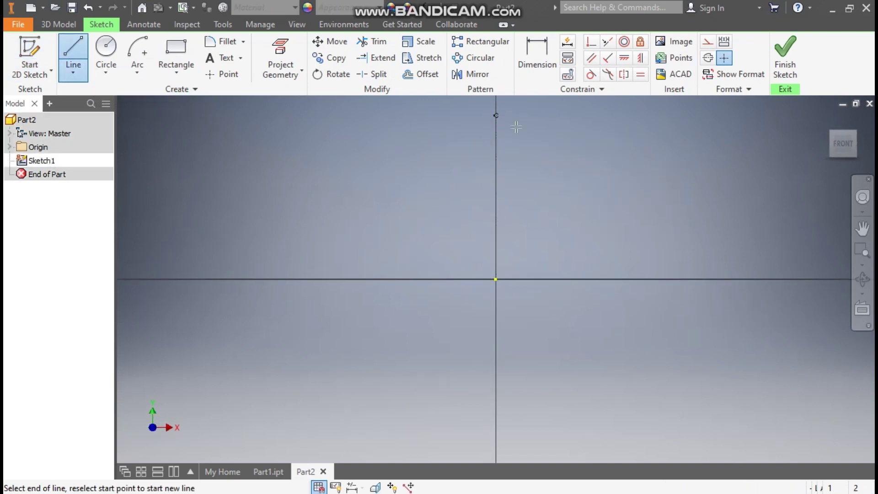
pyautogui.click(496, 279)
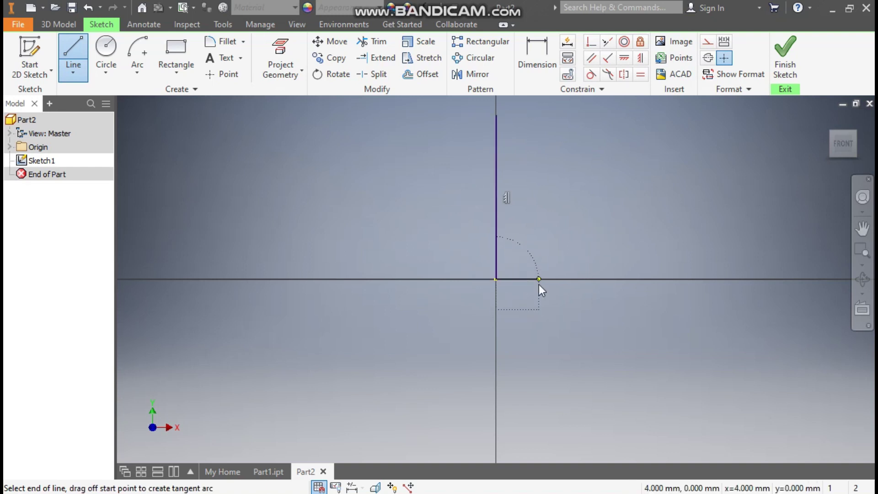
pyautogui.press('Escape')
# Step: Dimension the vertical line to 80 mm and finish the sketch
pyautogui.click(540, 65)
pyautogui.click(496, 186)
pyautogui.click(465, 188)
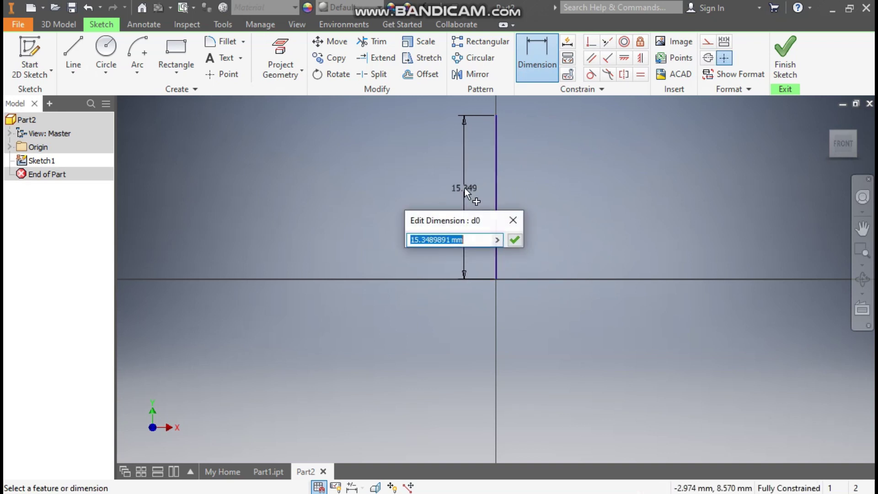
pyautogui.write('80')
pyautogui.press('Return')
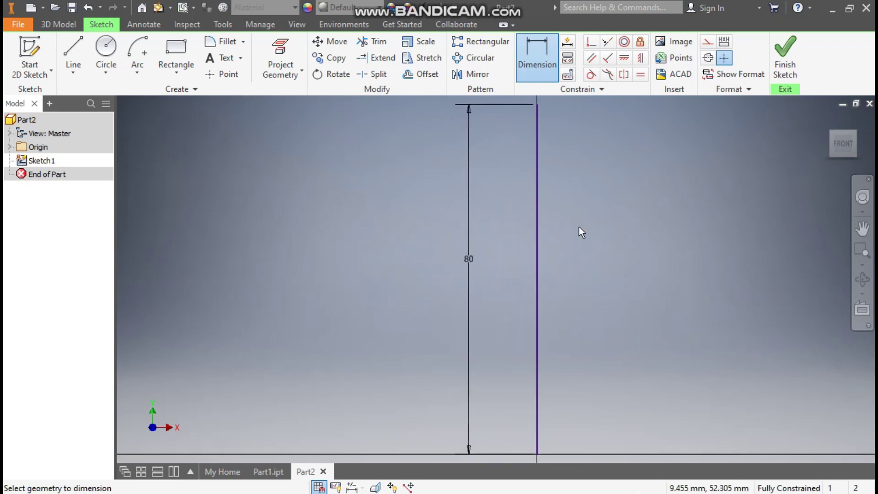
pyautogui.click(785, 55)
pyautogui.press('F2')
pyautogui.moveTo(633, 349); pyautogui.dragTo(566, 429)
pyautogui.scroll(-1, 562, 407)
pyautogui.press('Escape')
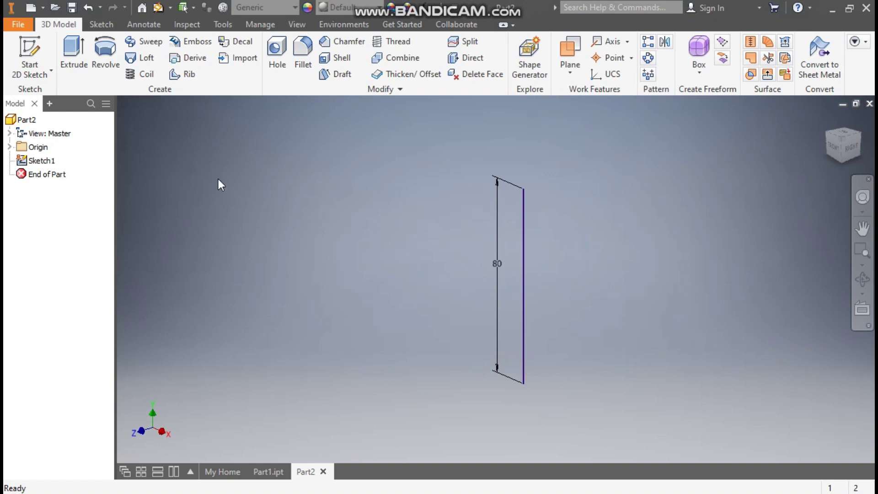
# Step: Start a second sketch on the XY plane and draw a horizontal line from the origin
pyautogui.click(30, 54)
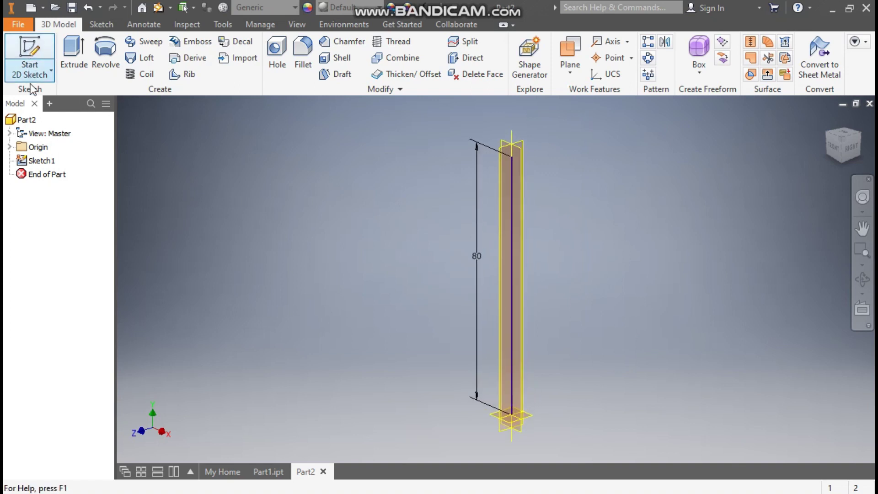
pyautogui.scroll(4, 521, 153)
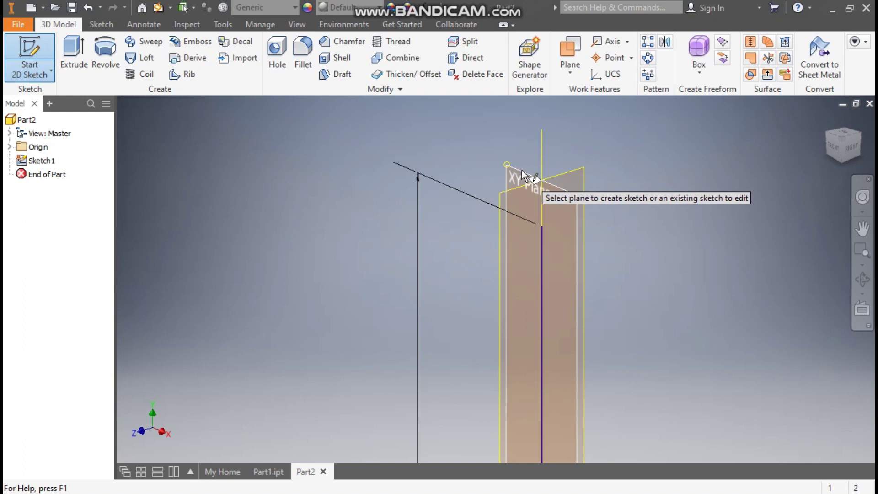
pyautogui.press('Escape')
pyautogui.click(456, 169)
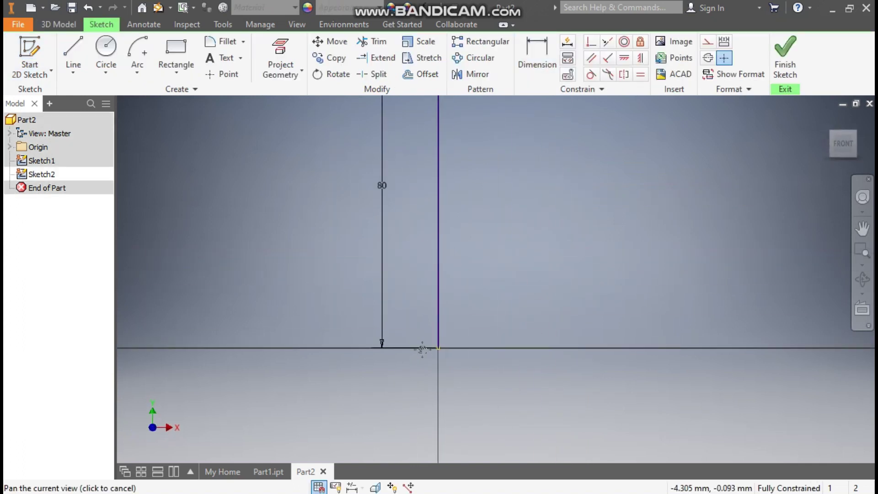
pyautogui.click(72, 53)
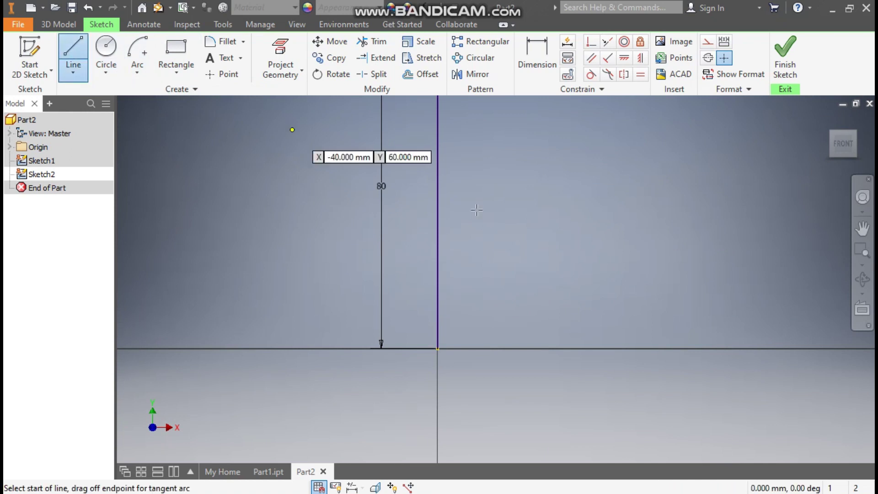
pyautogui.click(437, 348)
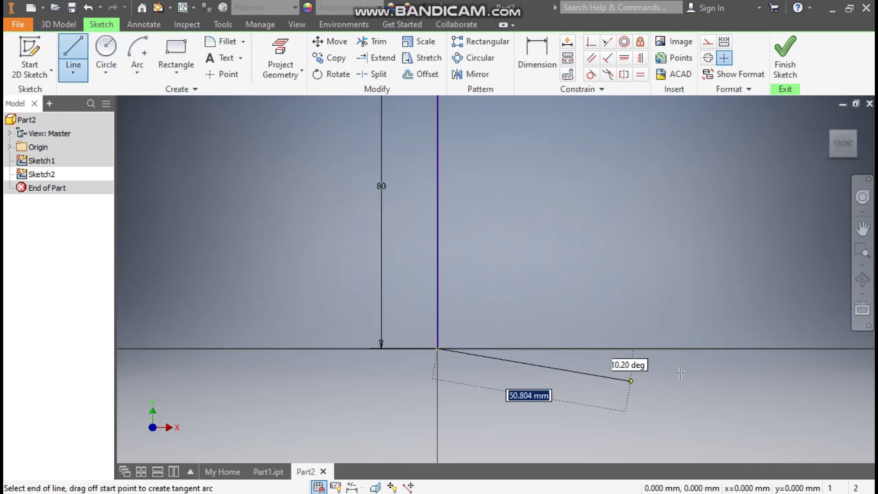
pyautogui.click(728, 347)
pyautogui.press('Escape')
pyautogui.press('Escape')
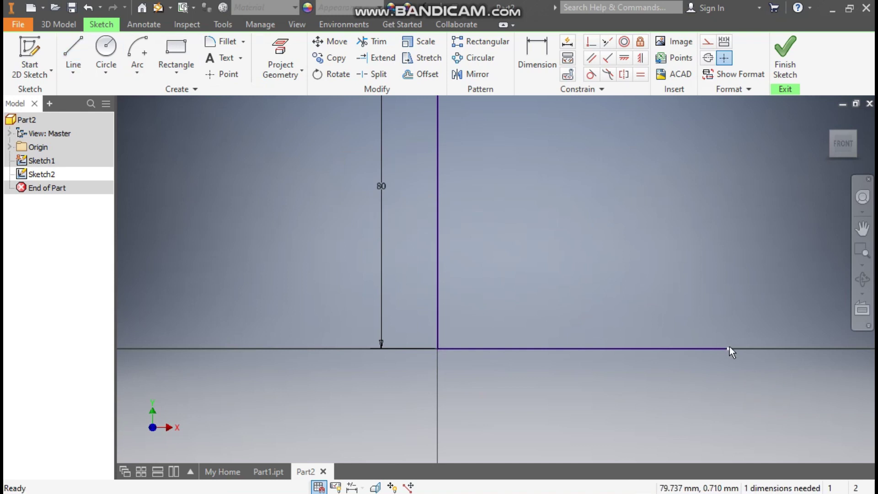
# Step: Dimension the horizontal line to 40 mm and finish Sketch2
pyautogui.click(537, 57)
pyautogui.click(608, 350)
pyautogui.click(608, 384)
pyautogui.write('40')
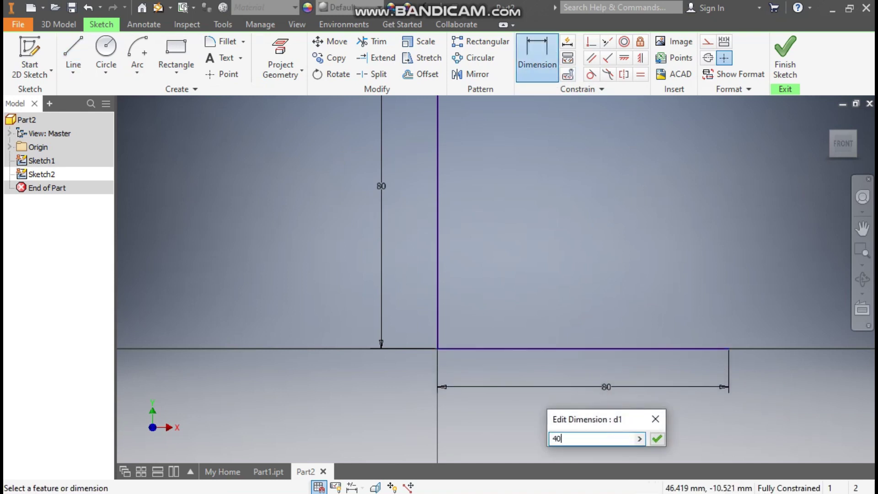
pyautogui.press('Return')
pyautogui.click(784, 59)
pyautogui.scroll(-5, 395, 287)
pyautogui.moveTo(422, 230); pyautogui.dragTo(428, 98, button='middle')
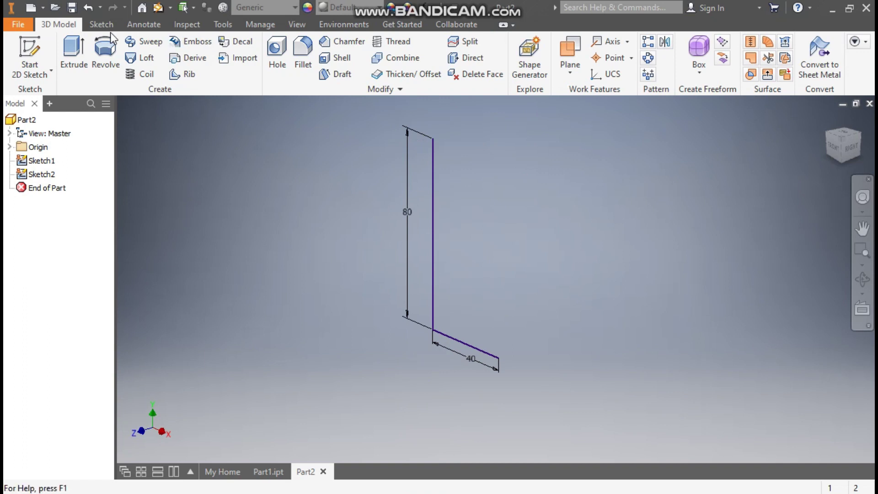
# Step: Sweep the 40 mm line profile along the 80 mm line path with a 180° twist
pyautogui.click(146, 40)
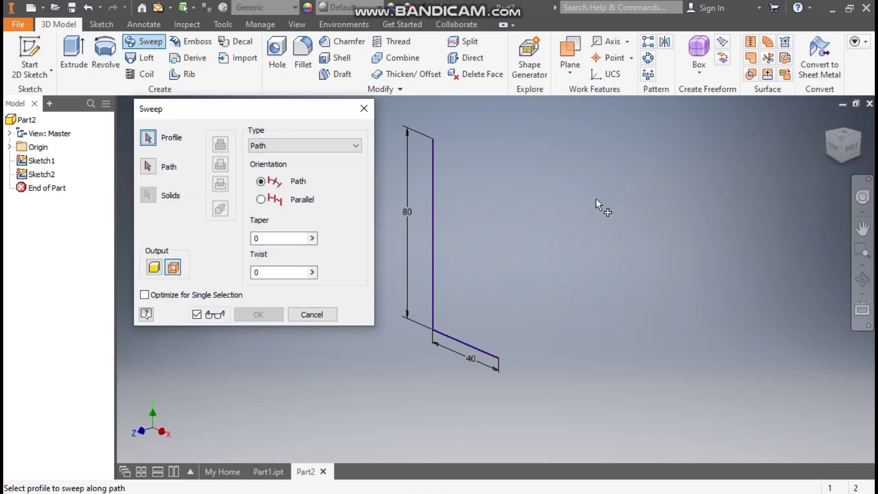
pyautogui.click(464, 339)
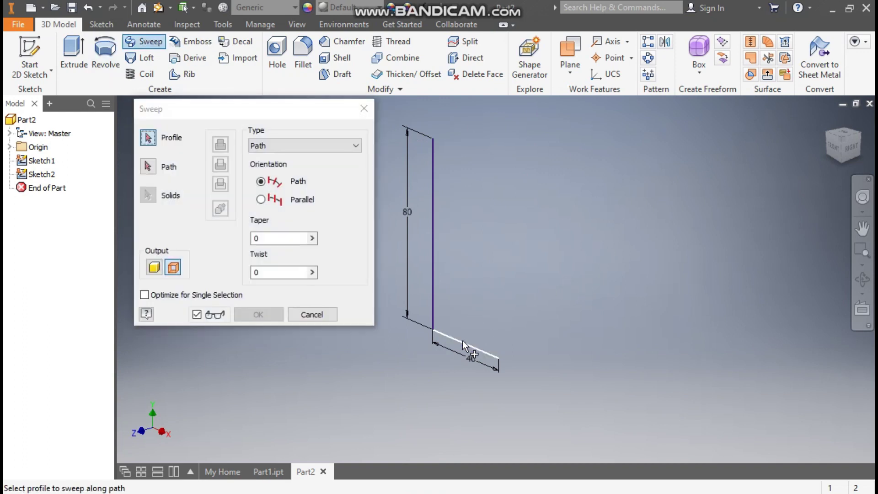
pyautogui.click(433, 187)
pyautogui.click(256, 272)
pyautogui.write('180')
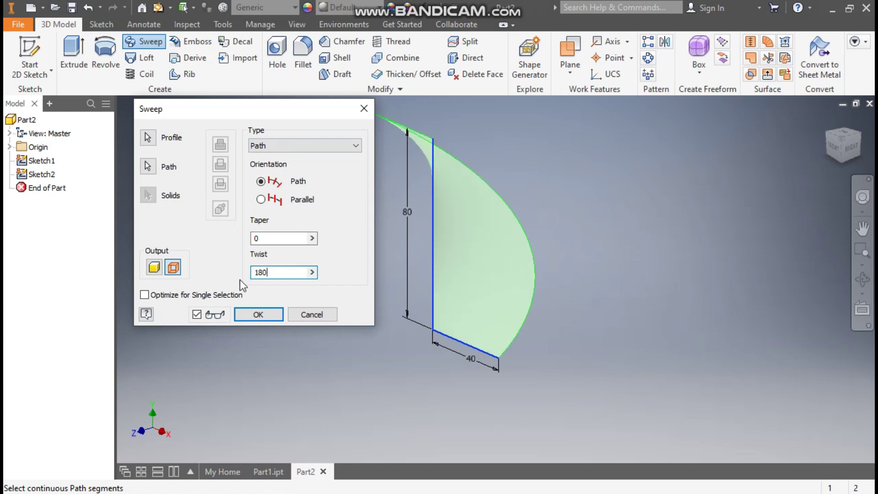
pyautogui.click(835, 152)
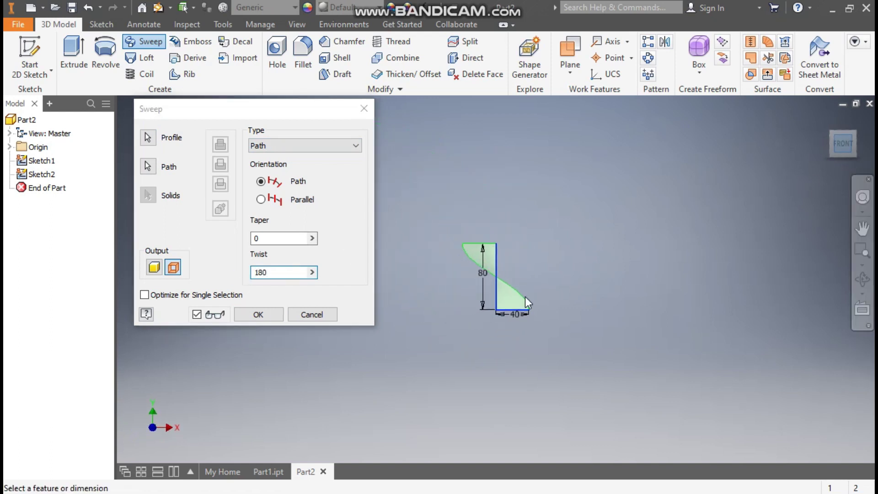
pyautogui.click(273, 314)
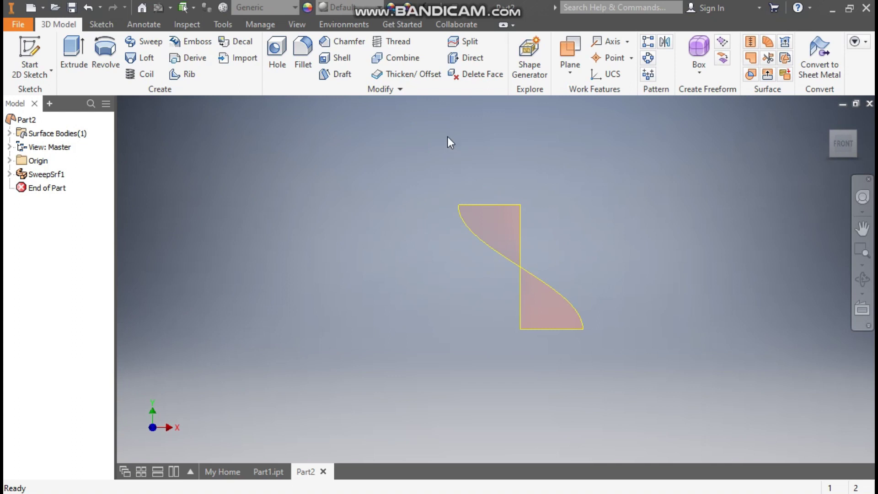
# Step: Thicken the twisted sweep surface symmetrically by 0.5 mm into a solid
pyautogui.click(414, 74)
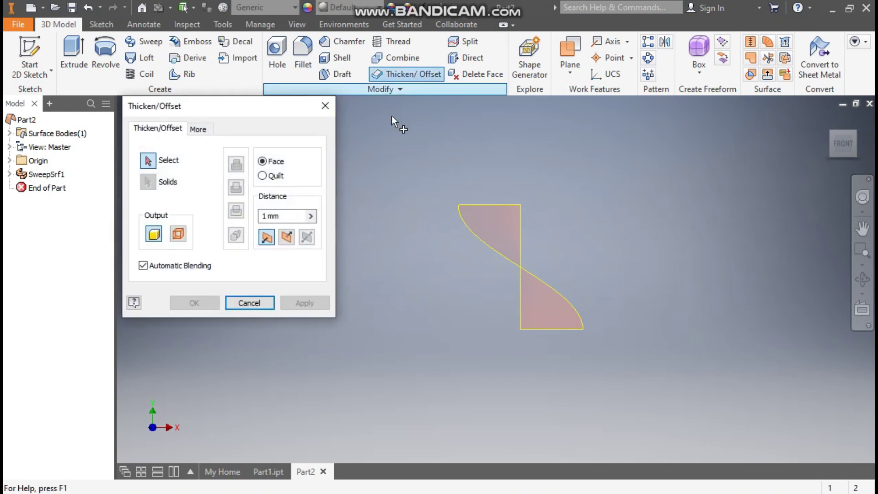
pyautogui.click(500, 219)
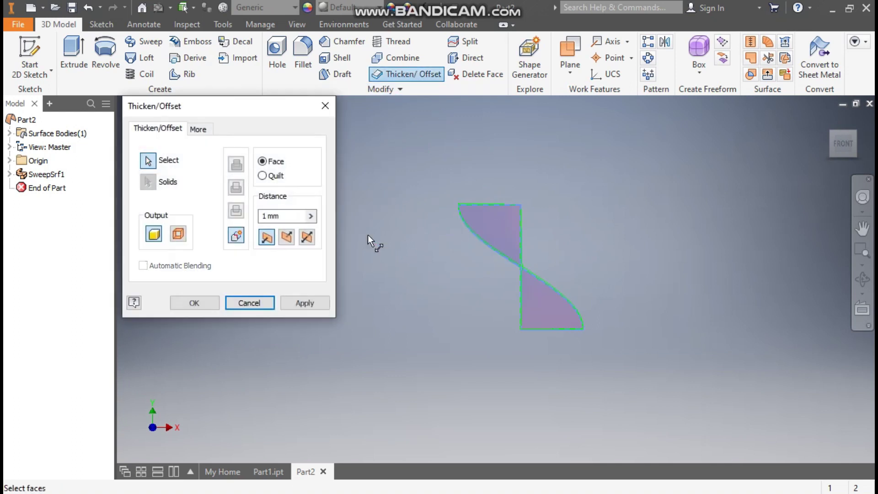
pyautogui.click(308, 238)
pyautogui.moveTo(280, 216); pyautogui.dragTo(266, 216)
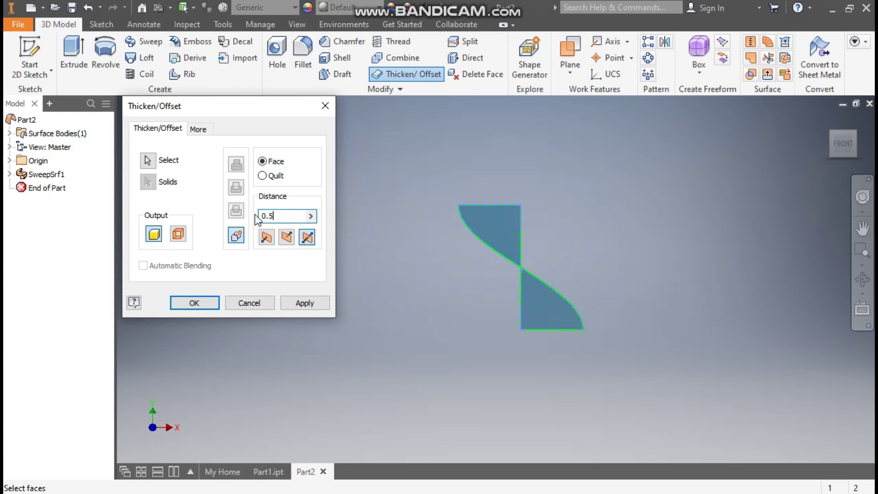
pyautogui.click(211, 305)
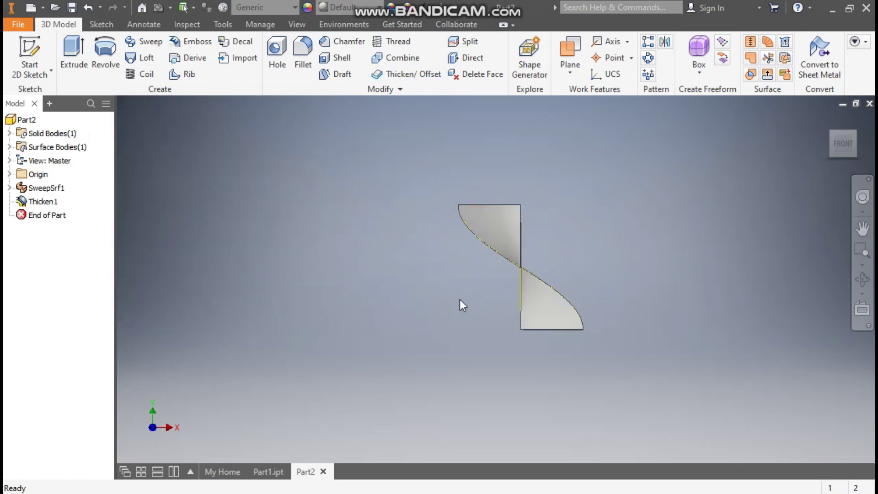
# Step: Turn off SweepSrf1's visibility in the browser, then start a new 2D sketch
pyautogui.scroll(-3, 480, 277)
pyautogui.moveTo(629, 243); pyautogui.dragTo(597, 257, button='middle')
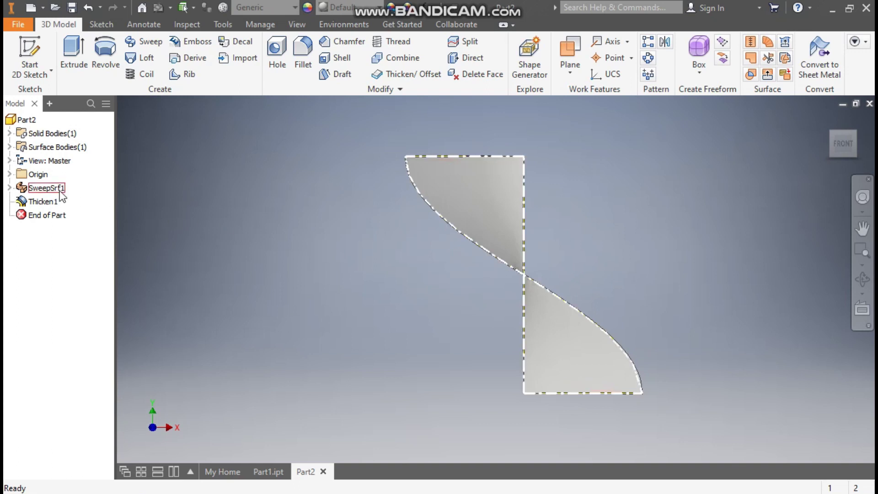
pyautogui.click(47, 187)
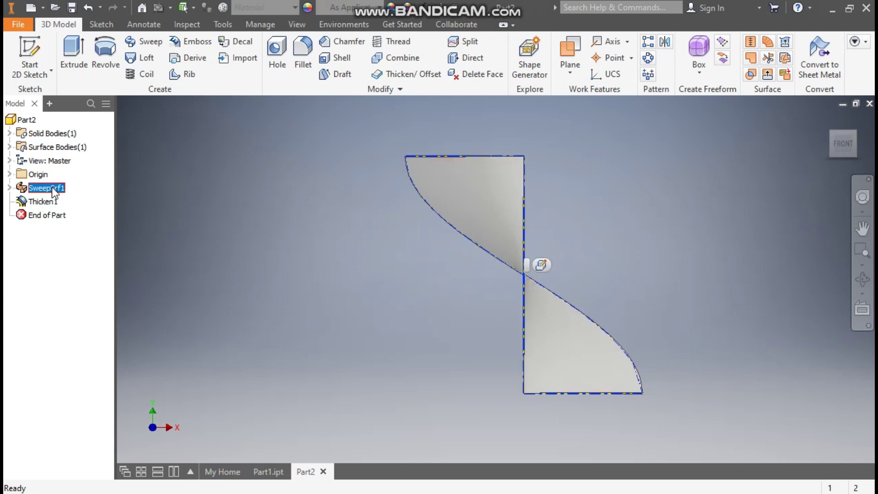
pyautogui.rightClick(51, 186)
pyautogui.click(95, 320)
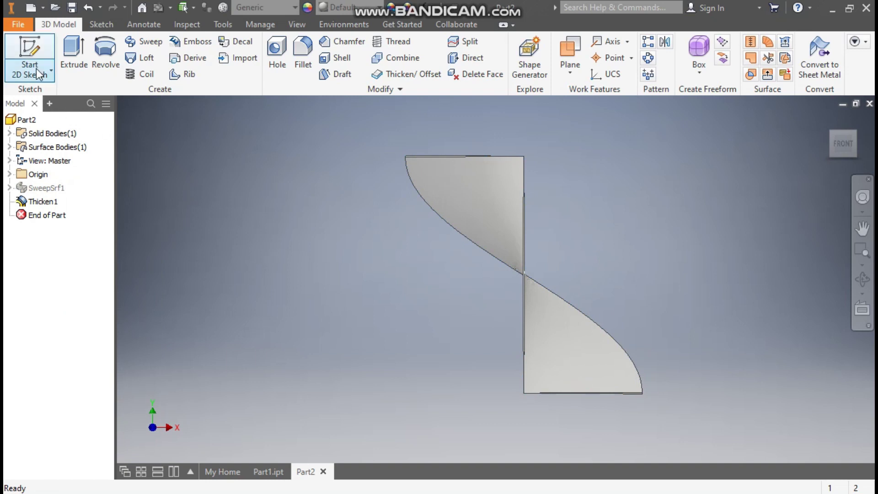
pyautogui.click(32, 51)
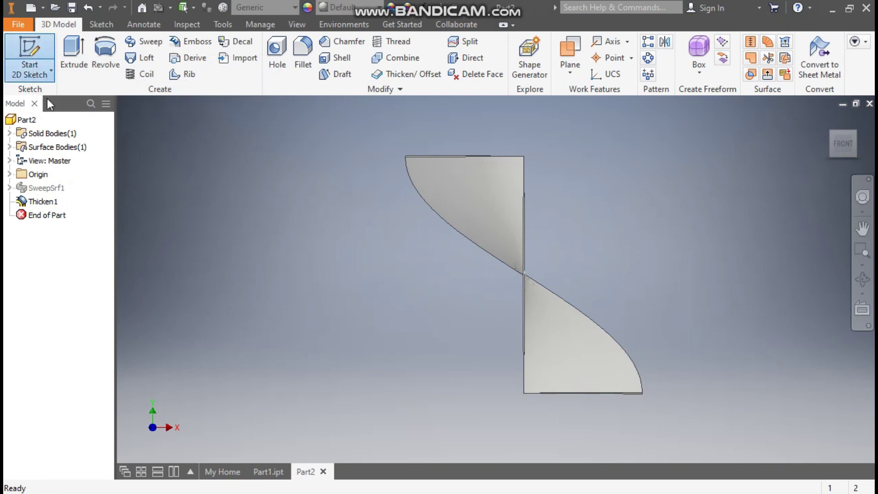
# Step: Place Sketch3 on the XY Plane and draw a vertical line up from the origin
pyautogui.click(10, 174)
pyautogui.click(54, 214)
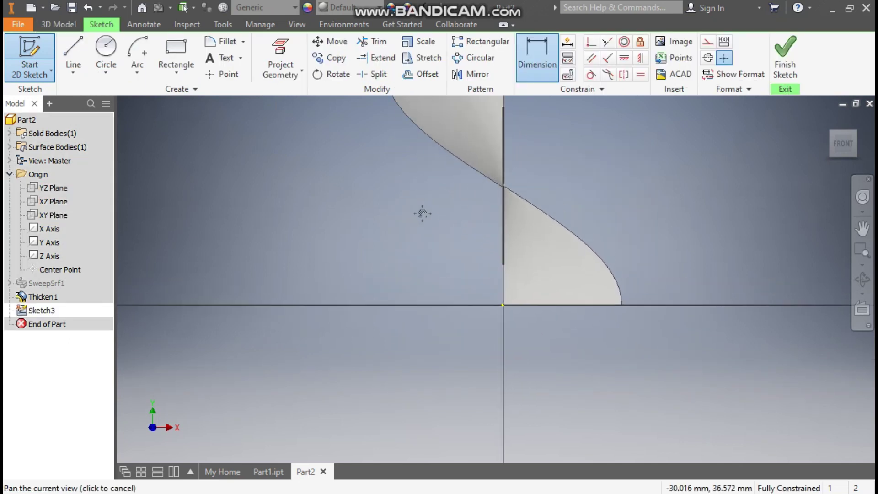
pyautogui.moveTo(419, 212); pyautogui.dragTo(423, 260, button='middle')
pyautogui.click(73, 53)
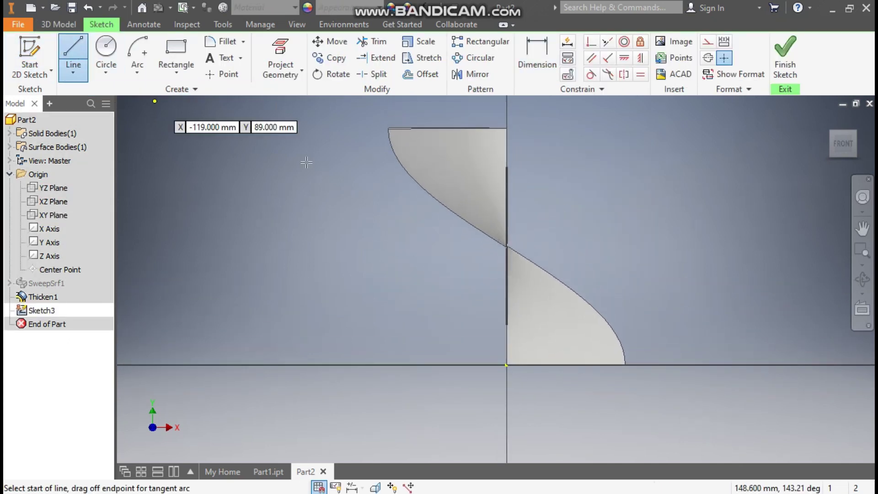
pyautogui.click(506, 365)
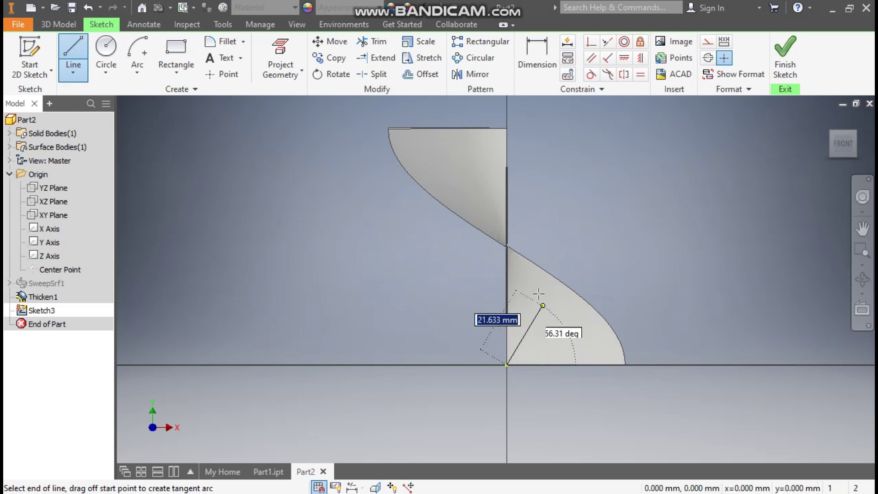
pyautogui.click(506, 199)
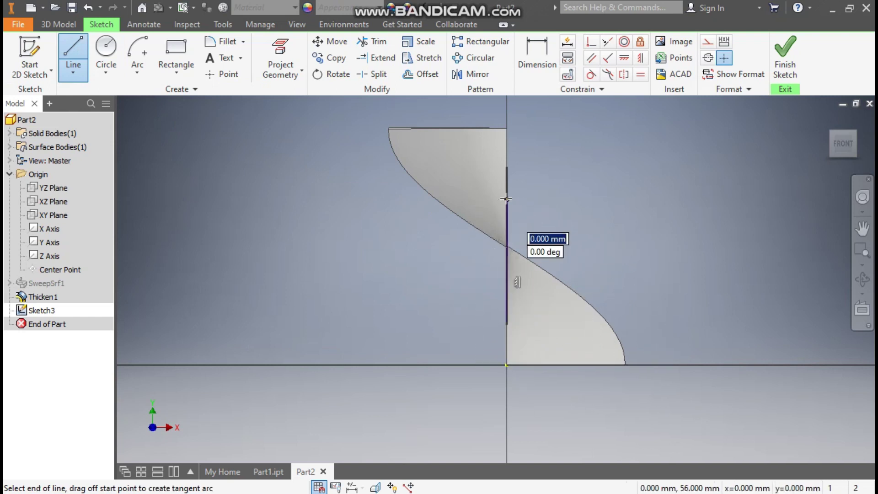
pyautogui.press('Escape')
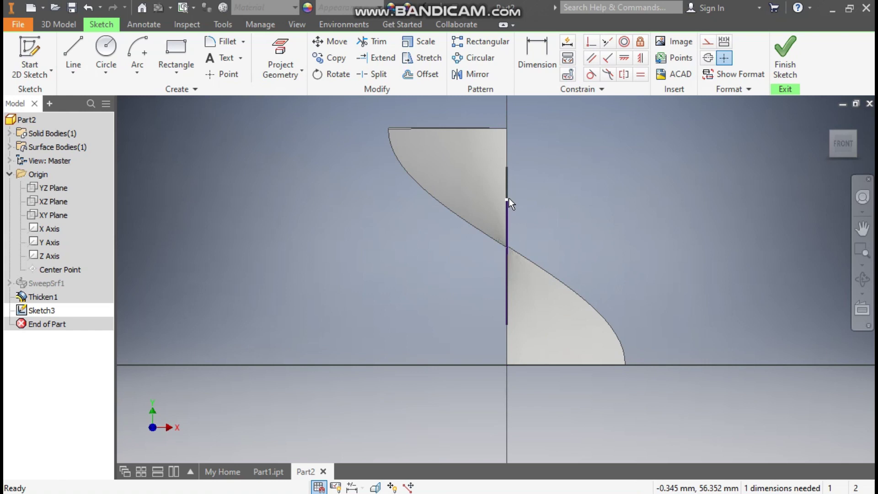
pyautogui.scroll(4, 522, 271)
pyautogui.moveTo(453, 233); pyautogui.dragTo(460, 213)
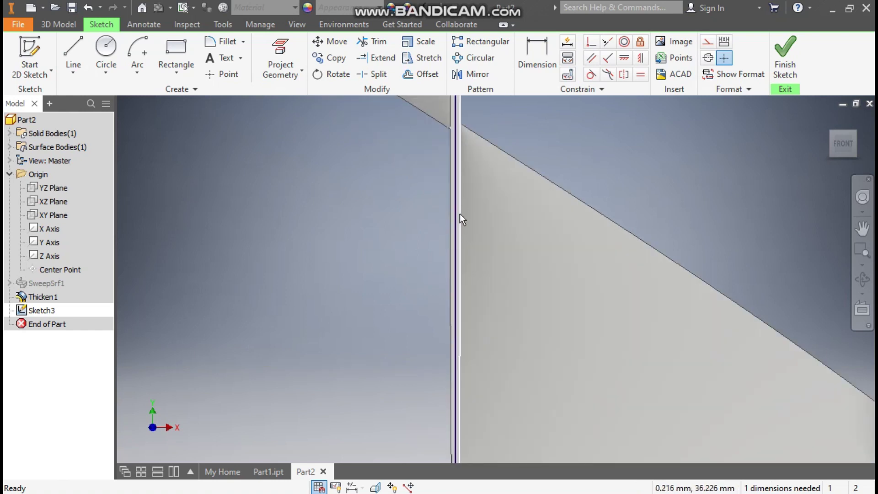
# Step: Dimension the vertical line to 40 mm
pyautogui.click(522, 78)
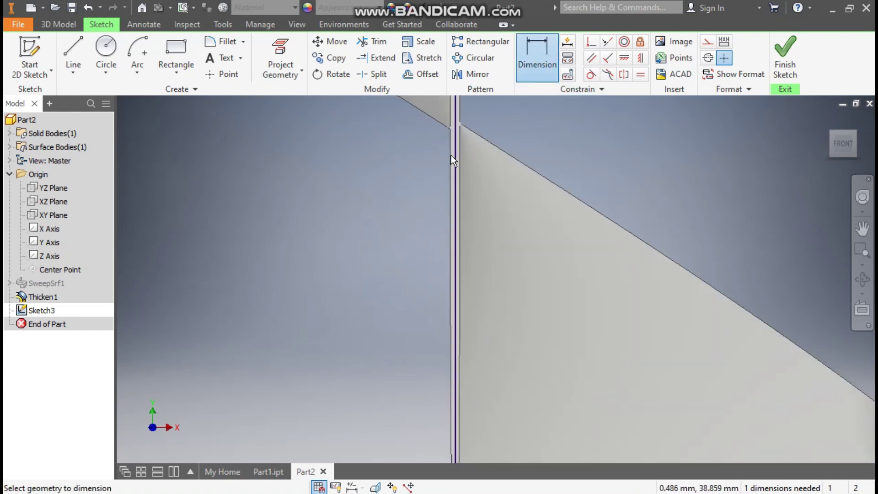
pyautogui.click(456, 155)
pyautogui.scroll(-3, 485, 178)
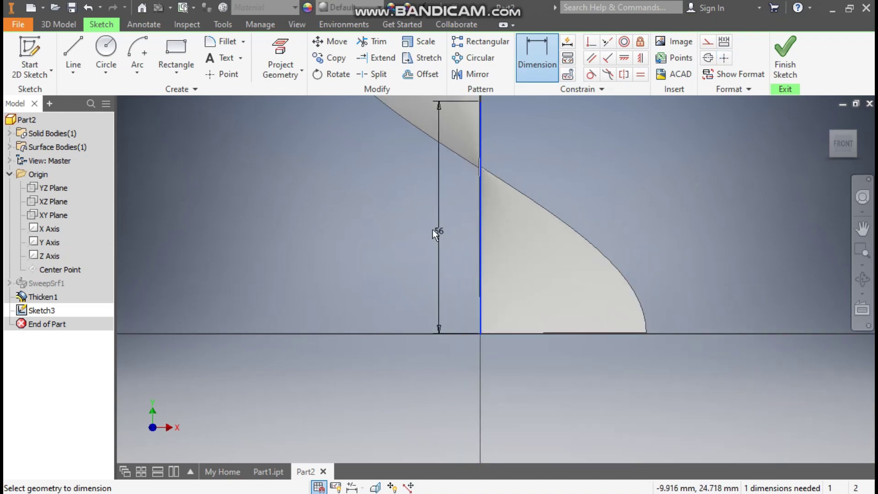
pyautogui.click(427, 226)
pyautogui.write('40')
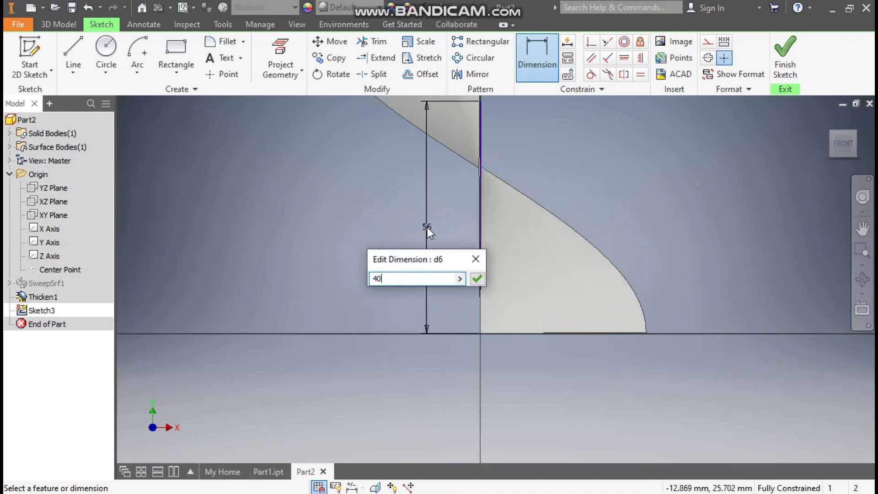
pyautogui.press('Return')
pyautogui.press('Escape')
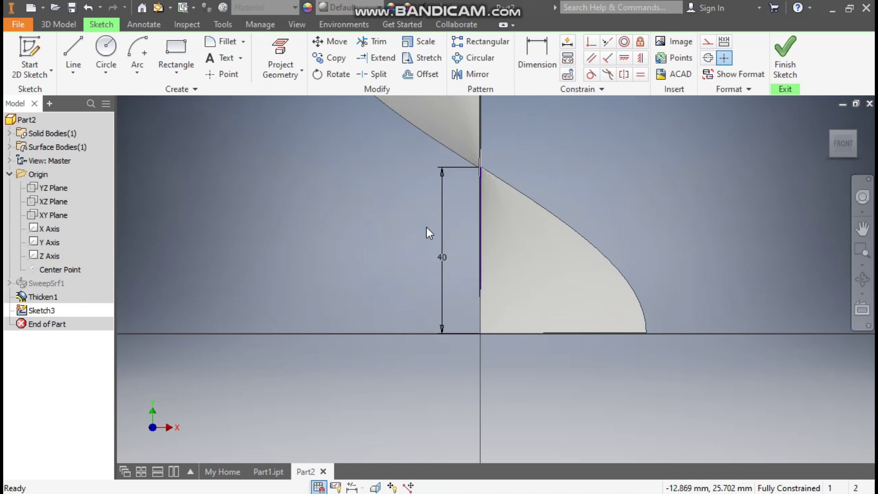
pyautogui.moveTo(516, 197); pyautogui.dragTo(539, 309, button='middle')
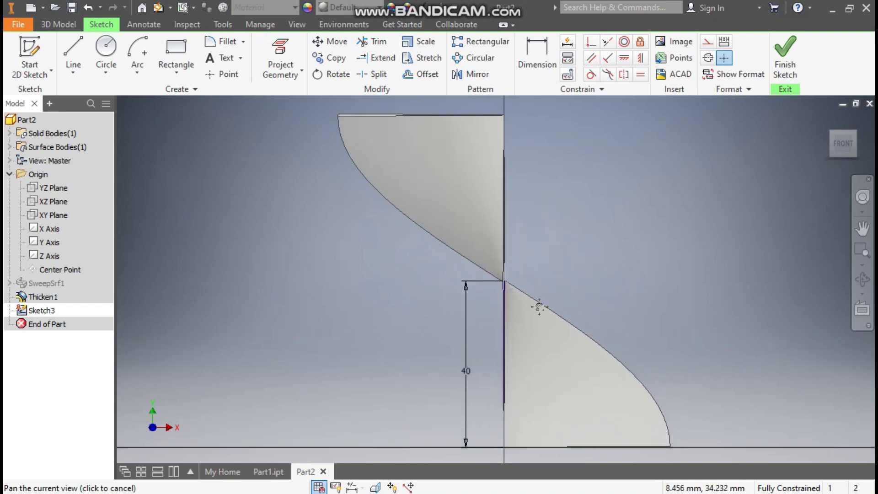
# Step: Draw a 180° center-point arc centred on the 40 mm line's top end
pyautogui.click(135, 75)
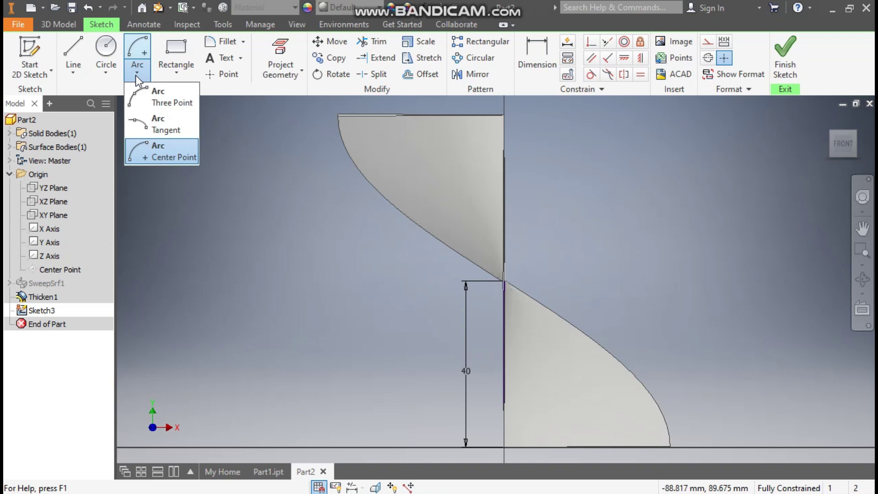
pyautogui.click(158, 154)
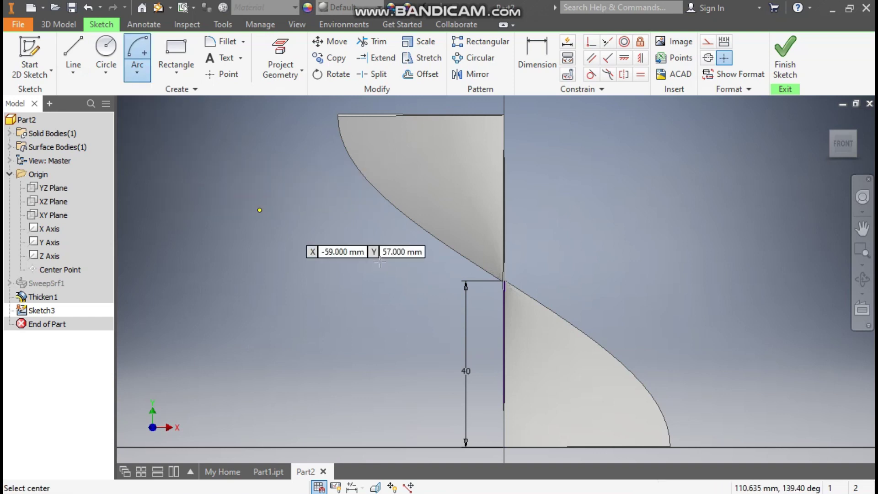
pyautogui.scroll(4, 499, 281)
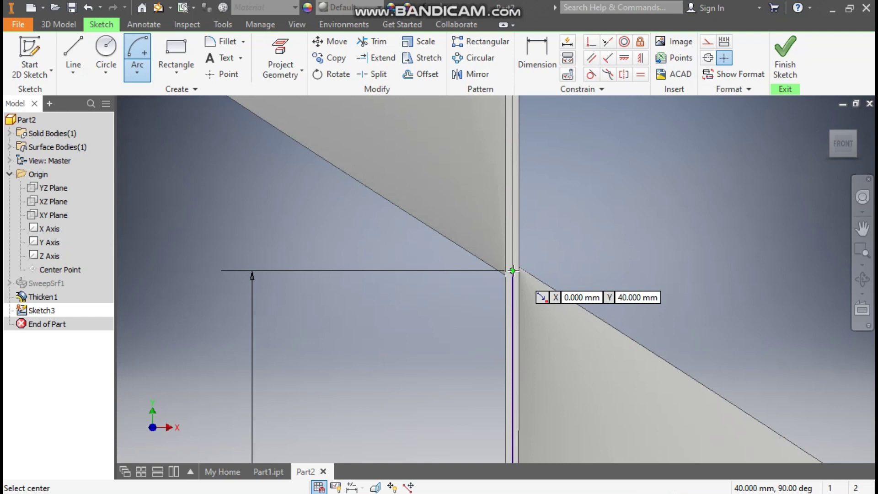
pyautogui.click(511, 271)
pyautogui.scroll(-3, 512, 271)
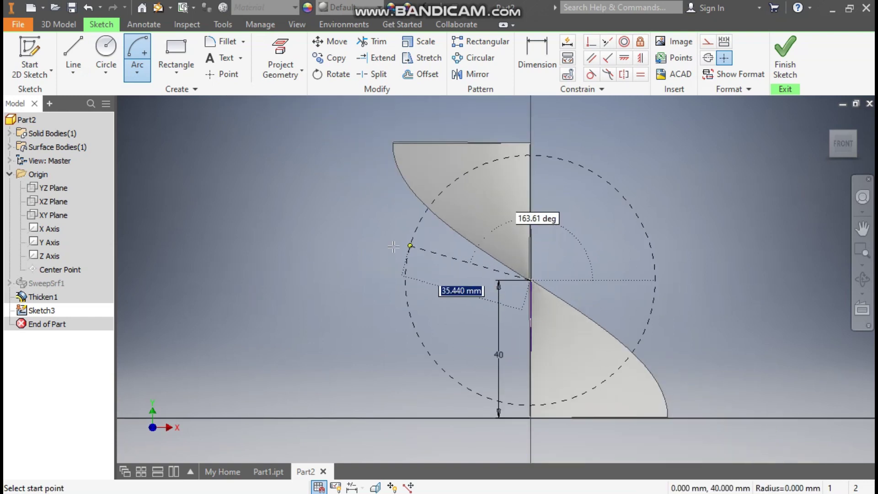
pyautogui.click(328, 279)
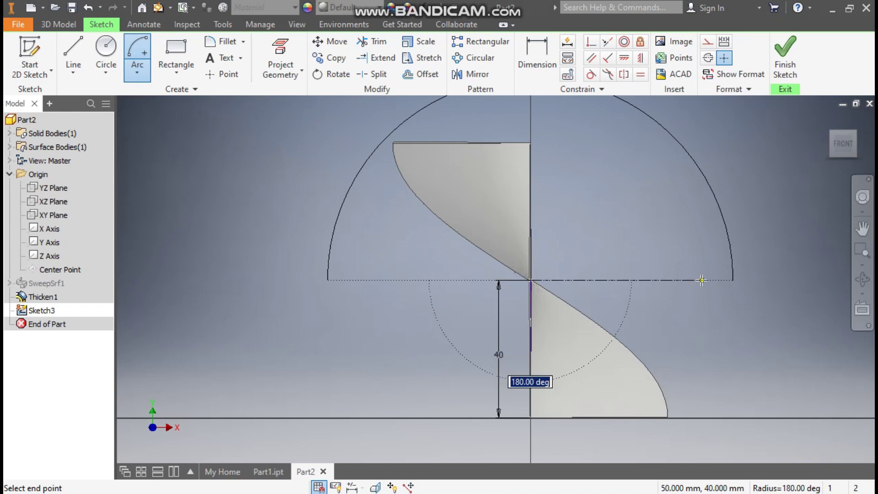
pyautogui.click(702, 280)
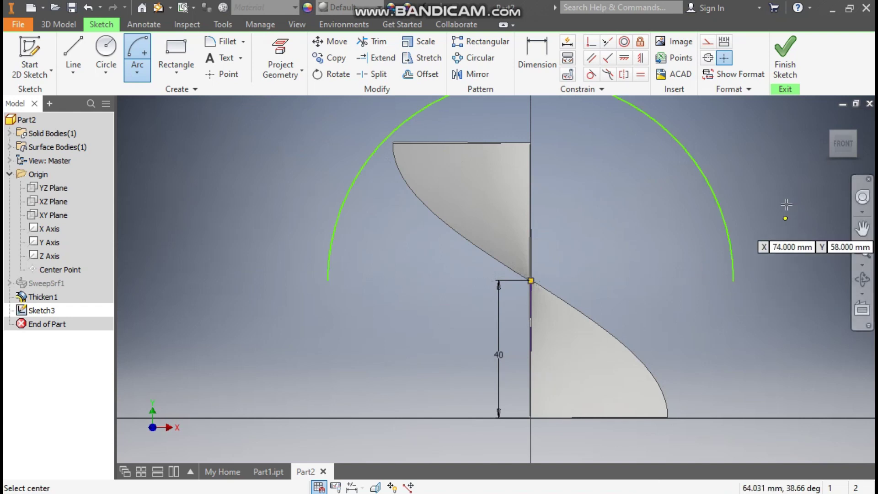
# Step: Dimension the arc's radius to 40 mm
pyautogui.click(534, 55)
pyautogui.click(432, 106)
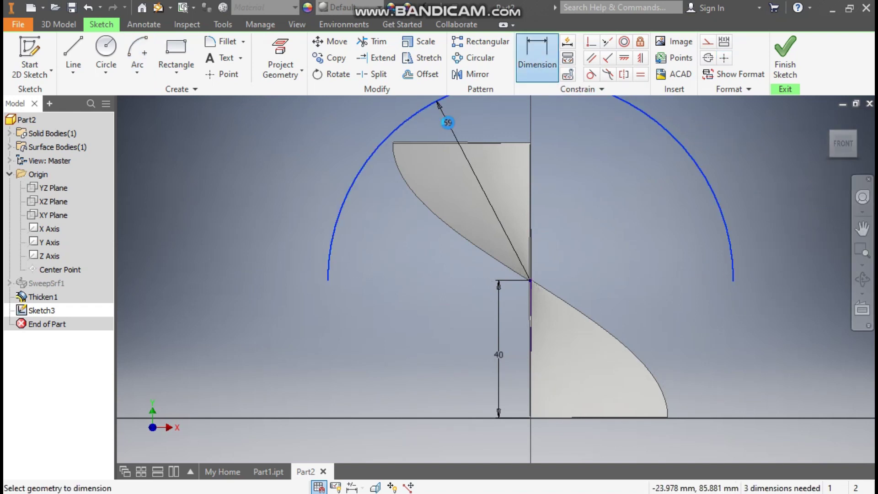
pyautogui.click(449, 122)
pyautogui.write('40')
pyautogui.press('Return')
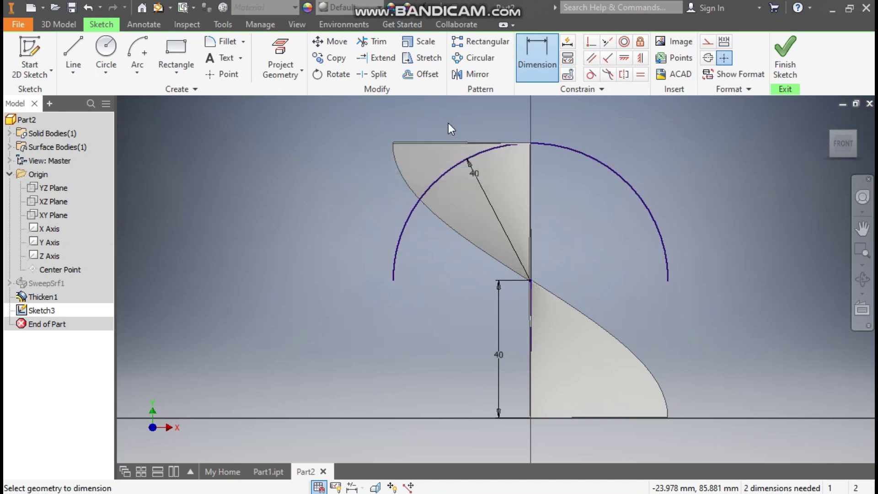
pyautogui.press('Escape')
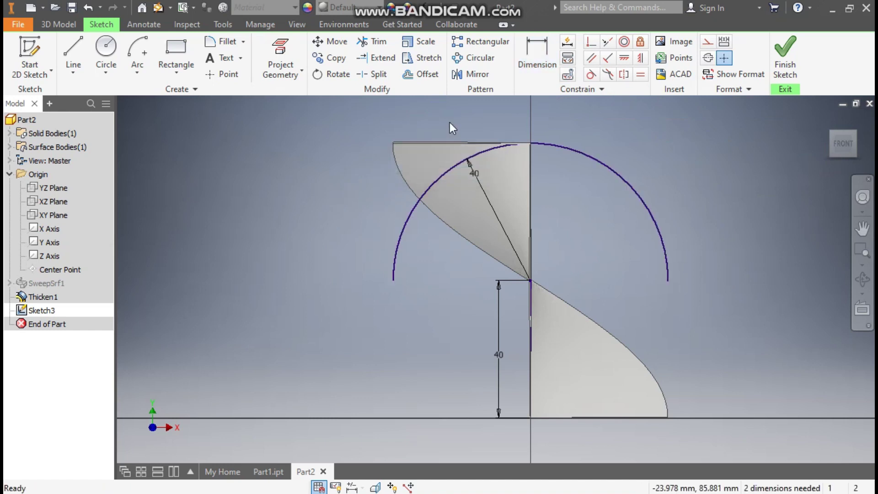
# Step: Draw a closed line rectangle around the semicircle, base along its diameter, then lower the base slightly
pyautogui.click(74, 50)
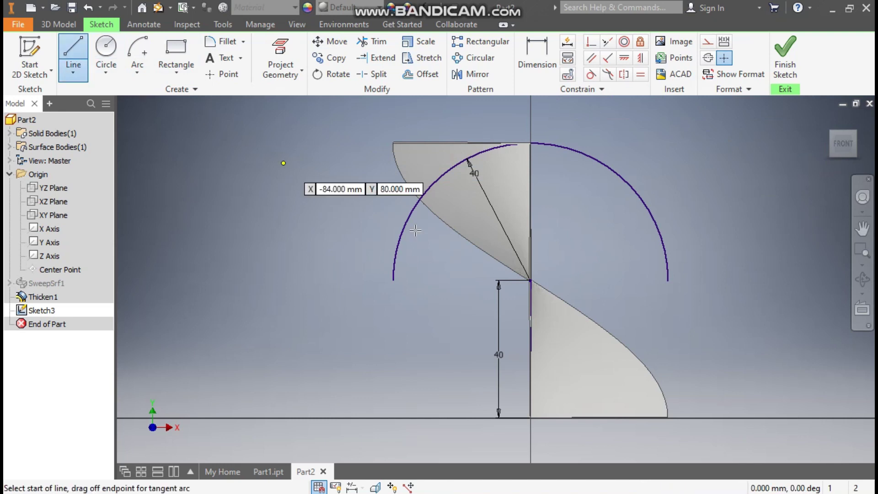
pyautogui.click(393, 280)
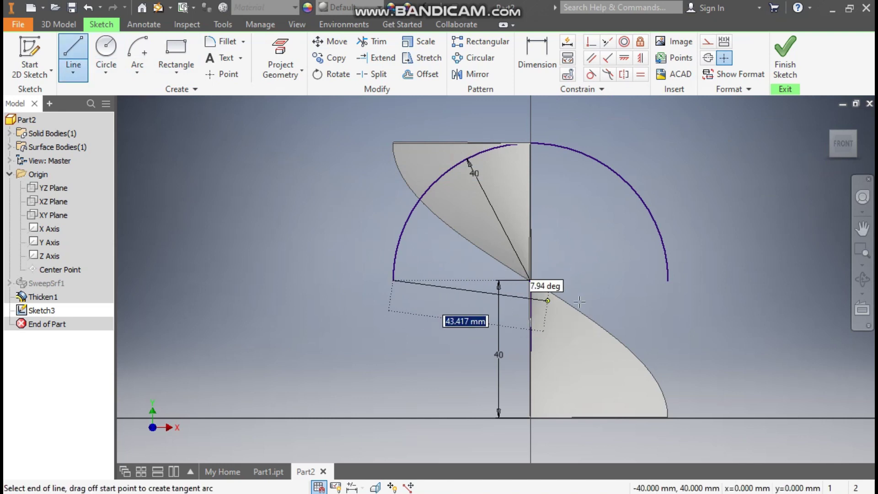
pyautogui.doubleClick(668, 280)
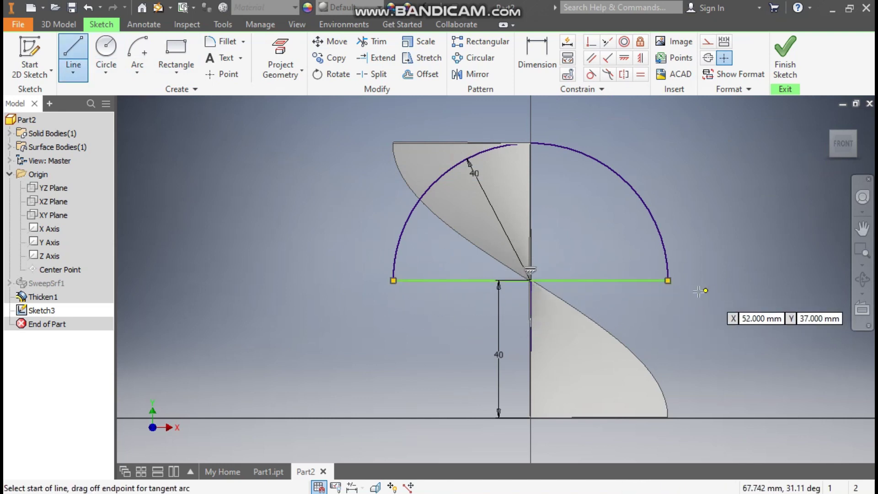
pyautogui.click(668, 280)
pyautogui.click(737, 280)
pyautogui.click(736, 105)
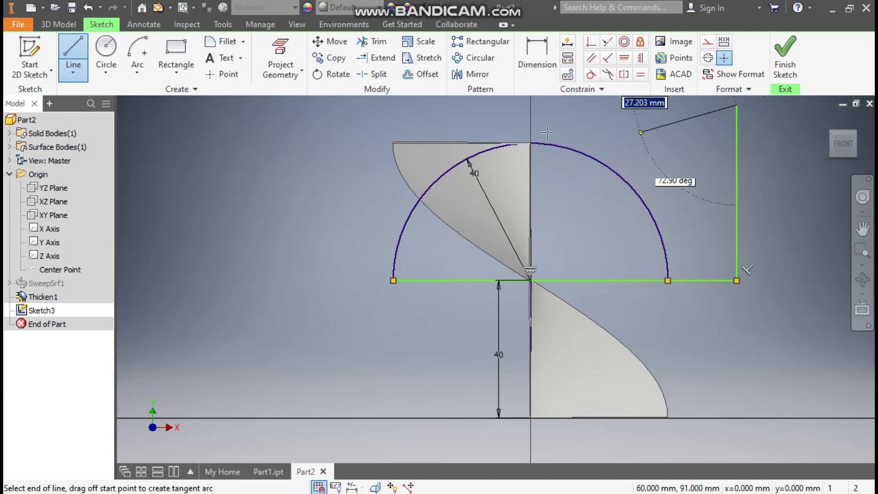
pyautogui.click(327, 105)
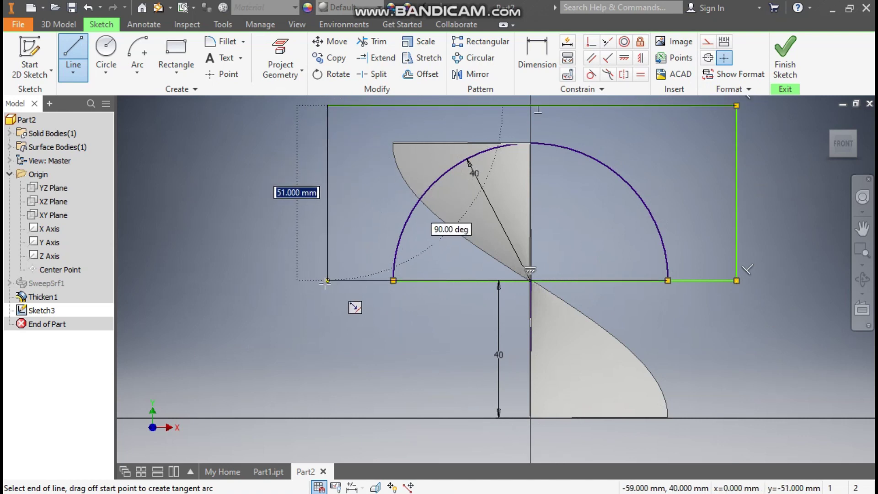
pyautogui.click(327, 280)
pyautogui.press('Escape')
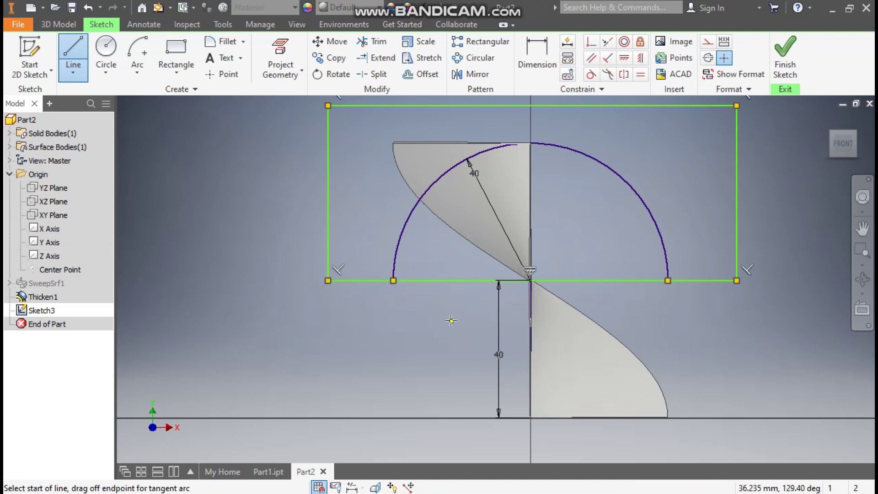
pyautogui.press('Escape')
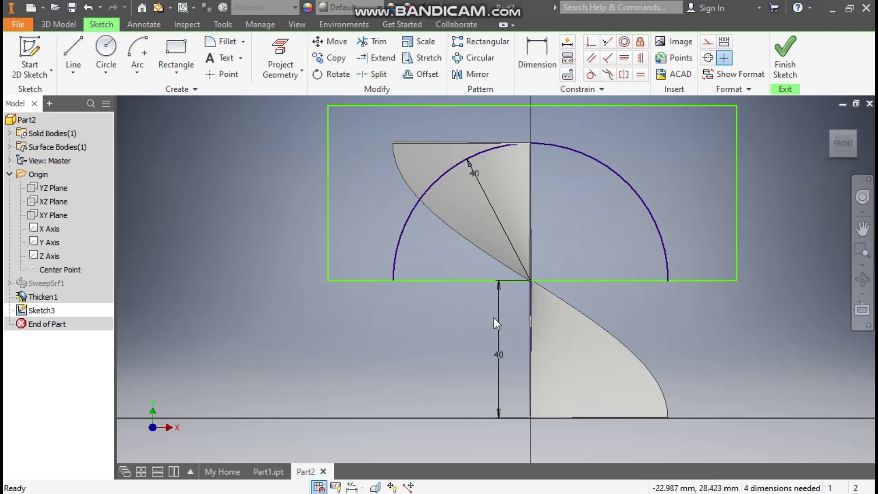
pyautogui.moveTo(597, 281)
pyautogui.mouseDown()
pyautogui.moveTo(597, 305)
pyautogui.moveTo(598, 288)
pyautogui.mouseUp()
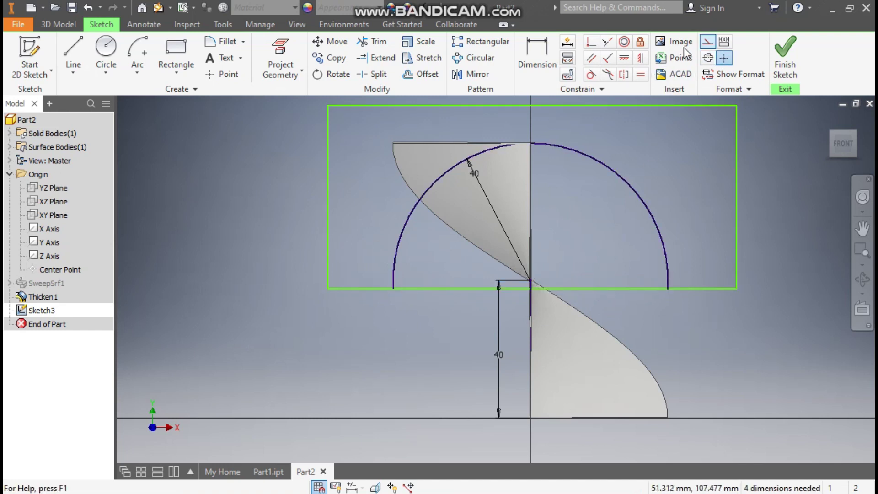
# Step: Make the rectangle's bottom edge coincident with the arc's centre point
pyautogui.click(597, 46)
pyautogui.click(529, 280)
pyautogui.click(550, 289)
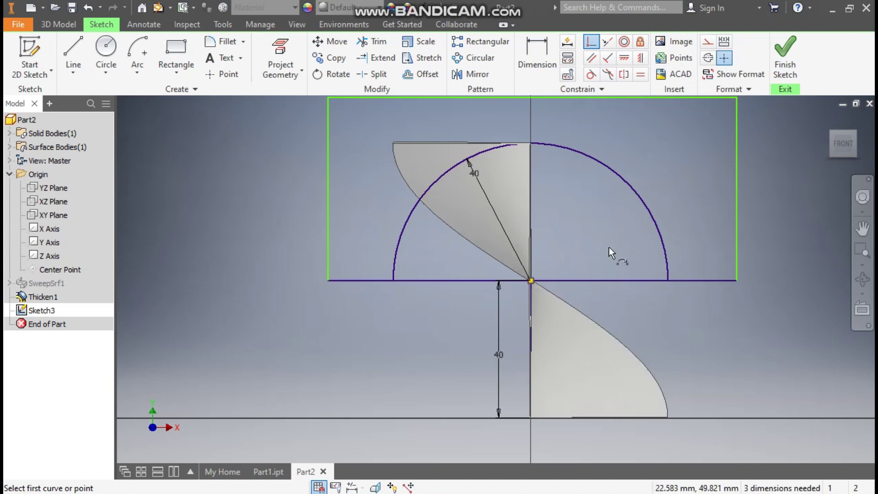
pyautogui.press('Escape')
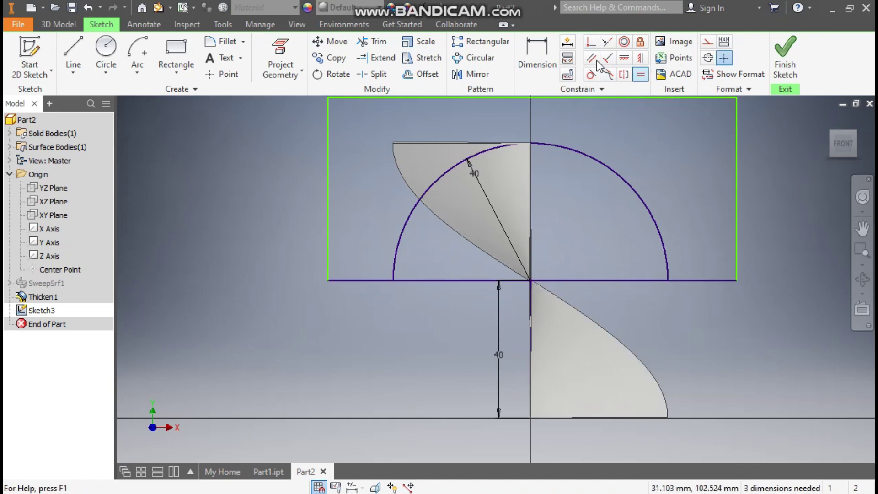
# Step: Dimension the left and right overhangs beside the arc to 20 mm each
pyautogui.click(544, 57)
pyautogui.click(364, 281)
pyautogui.click(368, 306)
pyautogui.write('20')
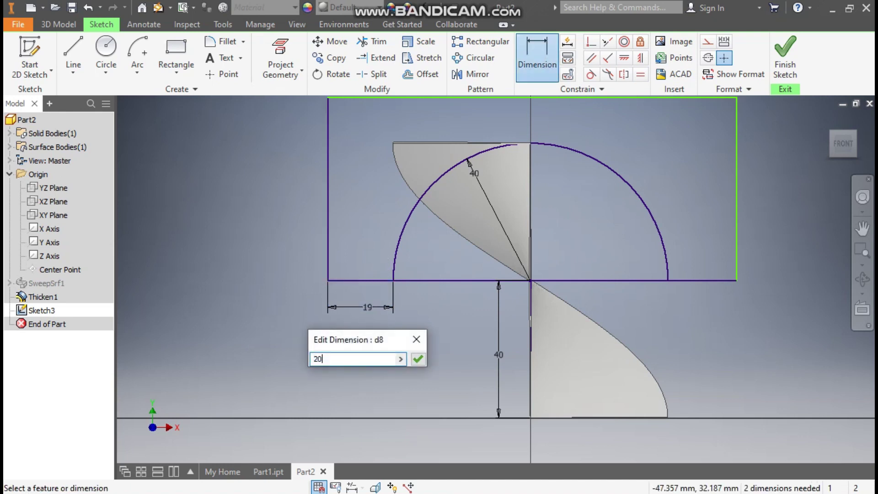
pyautogui.press('Return')
pyautogui.click(723, 282)
pyautogui.click(718, 301)
pyautogui.click(768, 354)
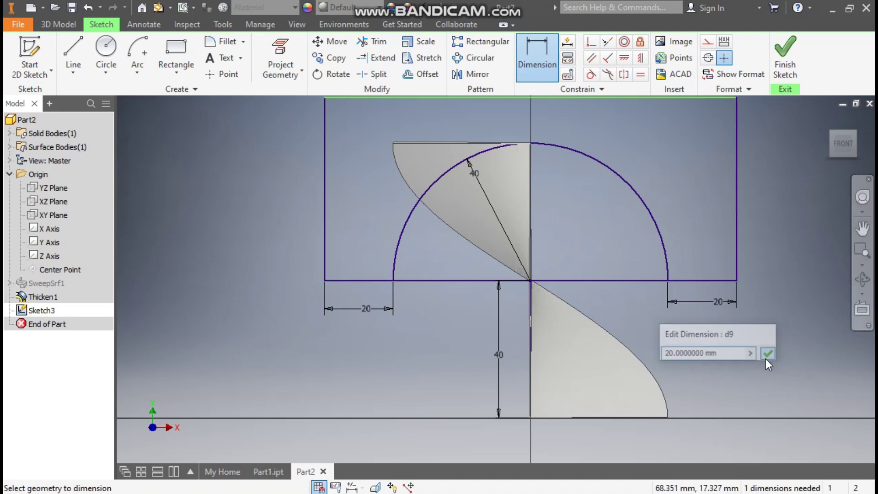
# Step: Dimension the gap between the arc's top and the rectangle's top edge to 20 mm
pyautogui.click(569, 147)
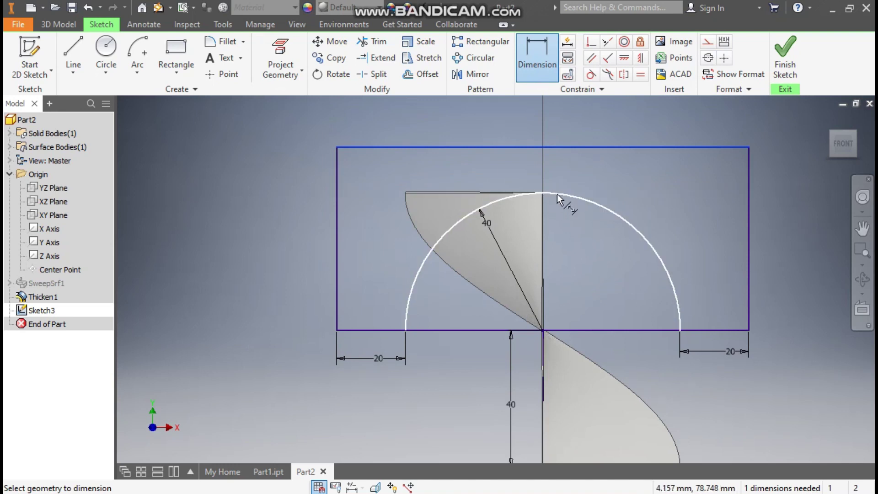
pyautogui.click(555, 193)
pyautogui.scroll(5, 544, 193)
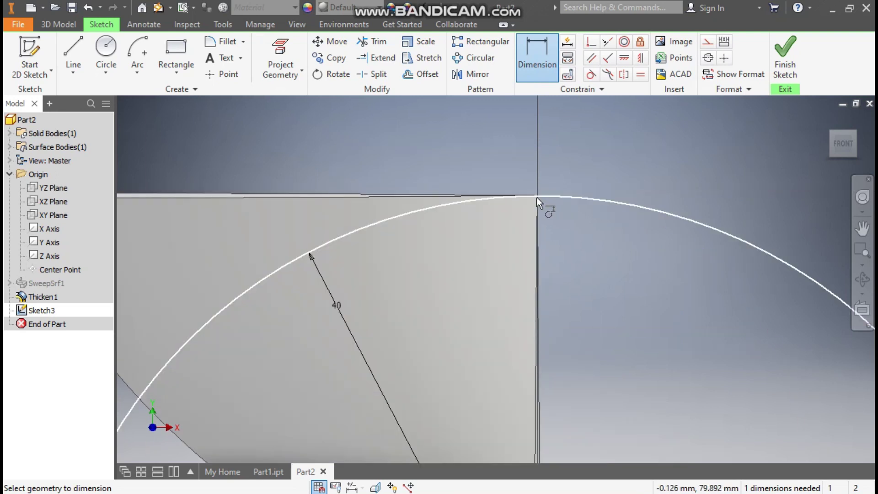
pyautogui.moveTo(536, 196)
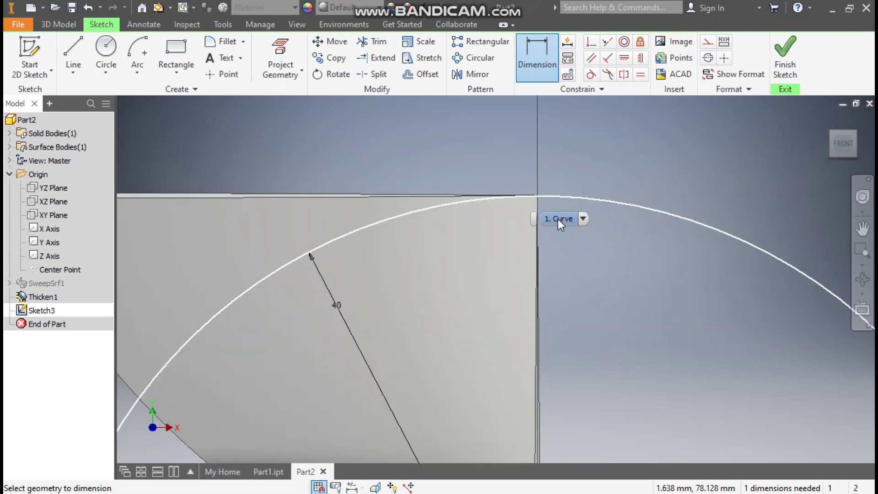
pyautogui.click(539, 196)
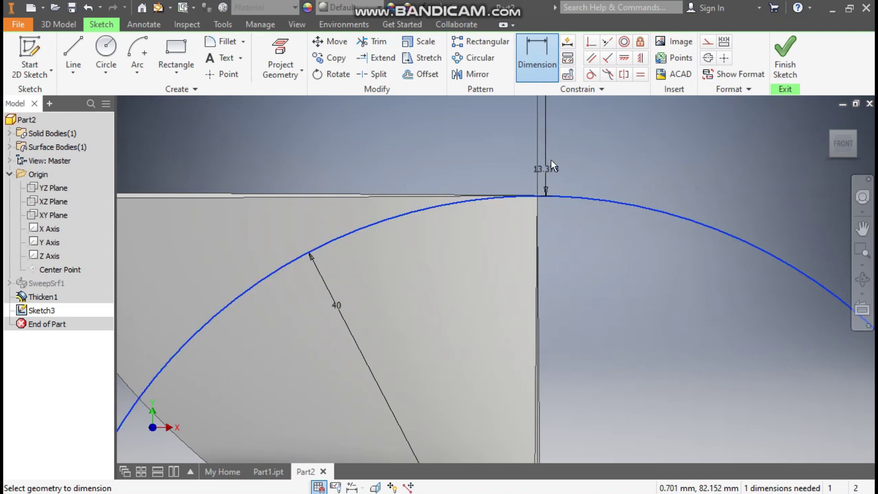
pyautogui.scroll(-5, 551, 183)
pyautogui.click(570, 163)
pyautogui.write('20')
pyautogui.press('Return')
pyautogui.moveTo(572, 164)
pyautogui.mouseDown(button='middle')
pyautogui.moveTo(588, 180)
pyautogui.moveTo(551, 231)
pyautogui.mouseUp(button='middle')
pyautogui.scroll(-2, 555, 221)
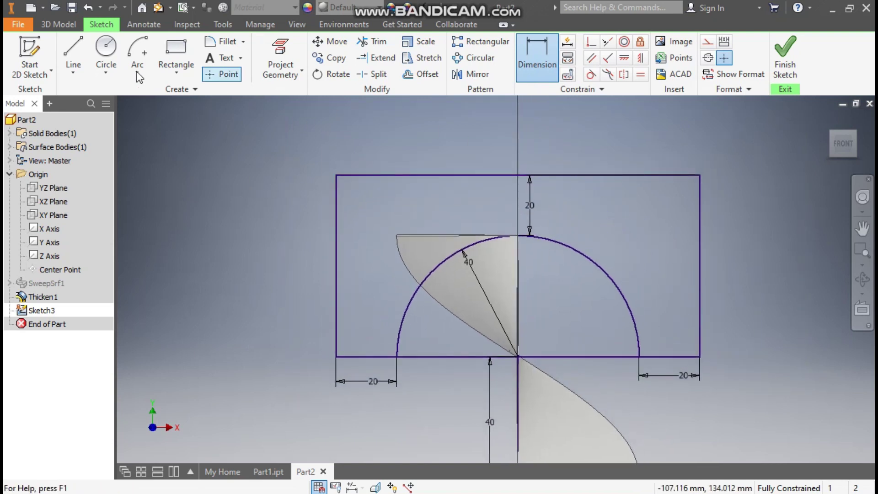
# Step: Revolve-cut the region outside the arc a full 360° around the horizontal base line
pyautogui.click(58, 27)
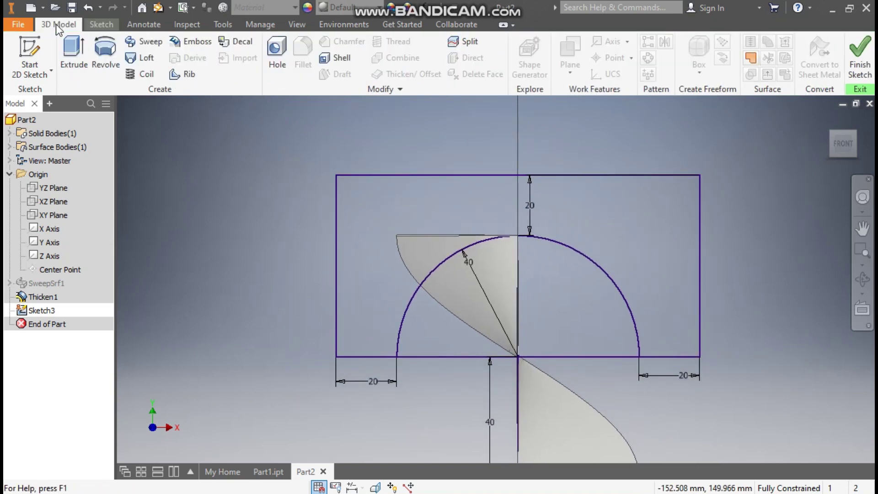
pyautogui.click(109, 56)
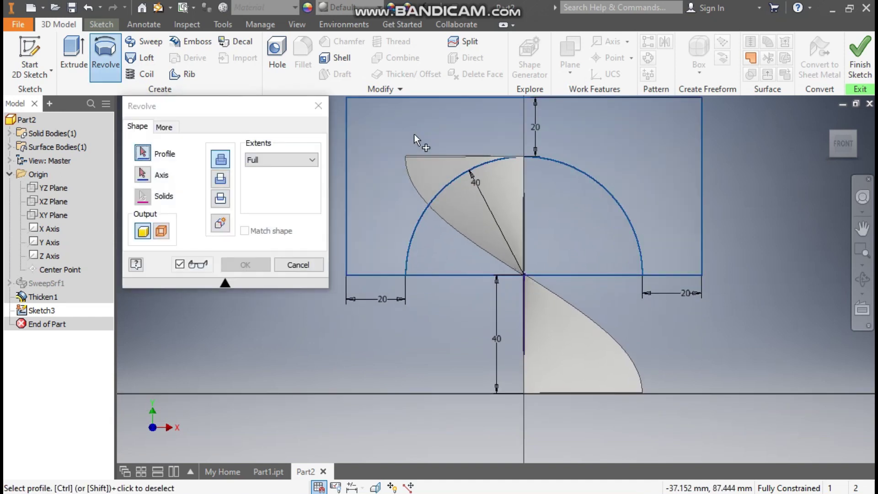
pyautogui.click(226, 181)
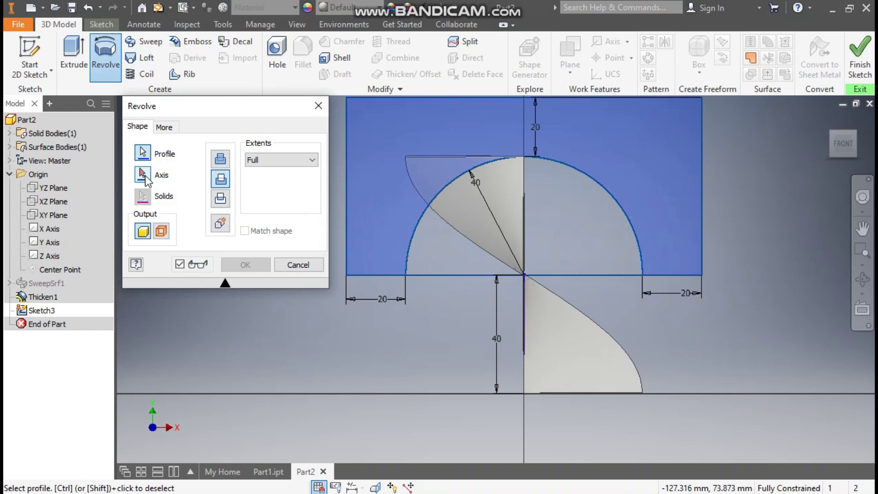
pyautogui.click(146, 176)
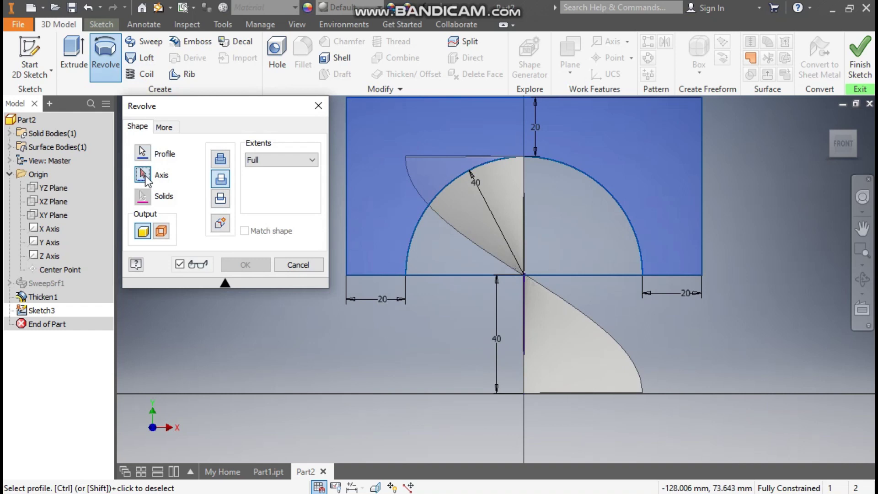
pyautogui.click(588, 274)
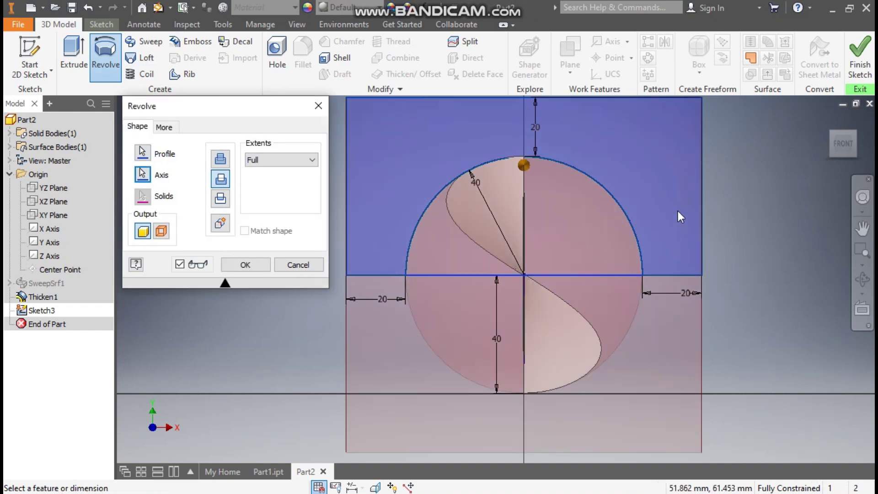
pyautogui.click(825, 118)
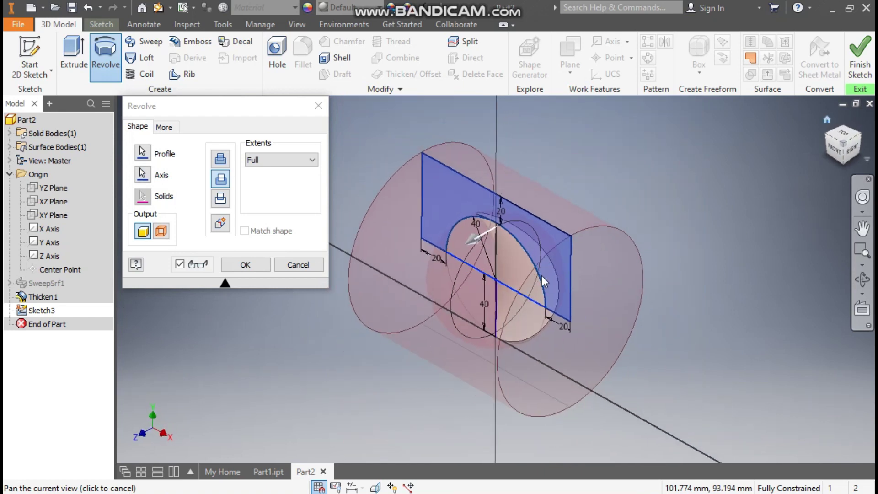
pyautogui.scroll(-3, 501, 229)
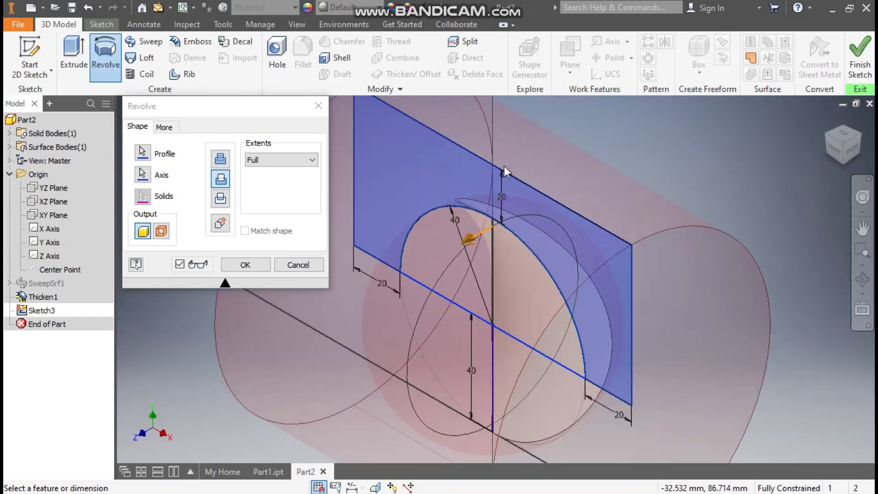
pyautogui.scroll(3, 594, 229)
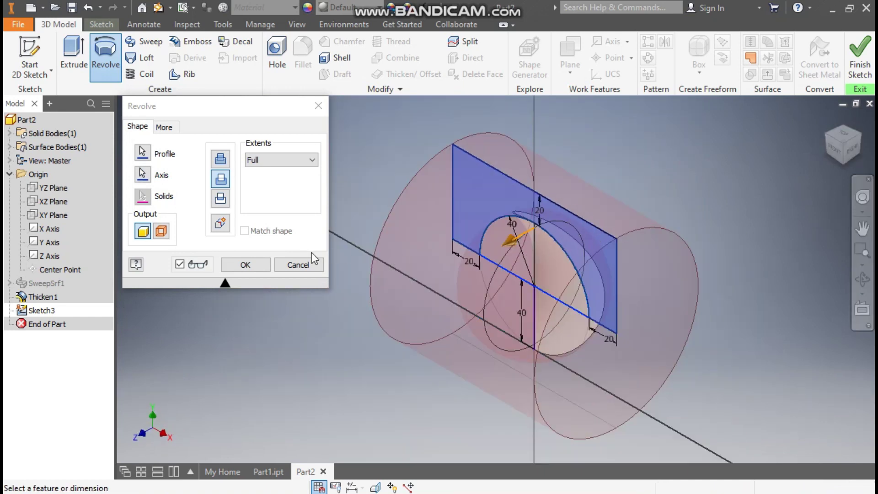
pyautogui.click(259, 265)
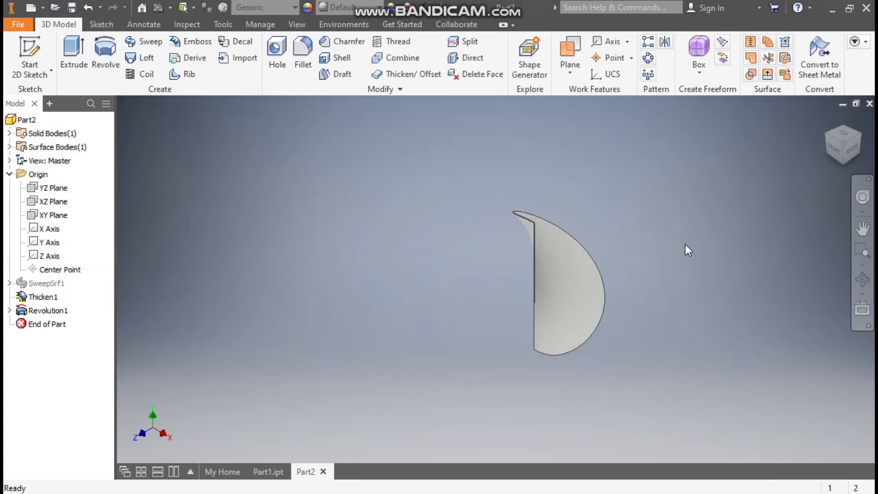
# Step: Circular-pattern the trimmed solid body 11 times through 360° around the Y Axis
pyautogui.click(831, 149)
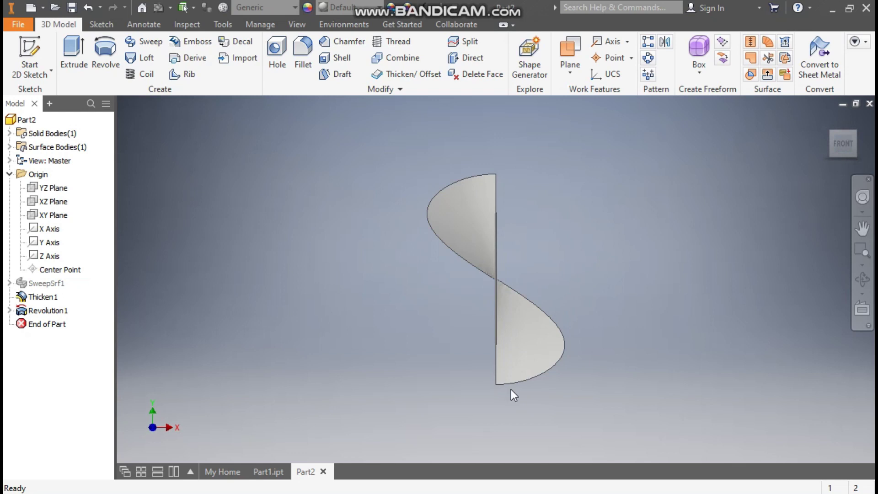
pyautogui.click(648, 58)
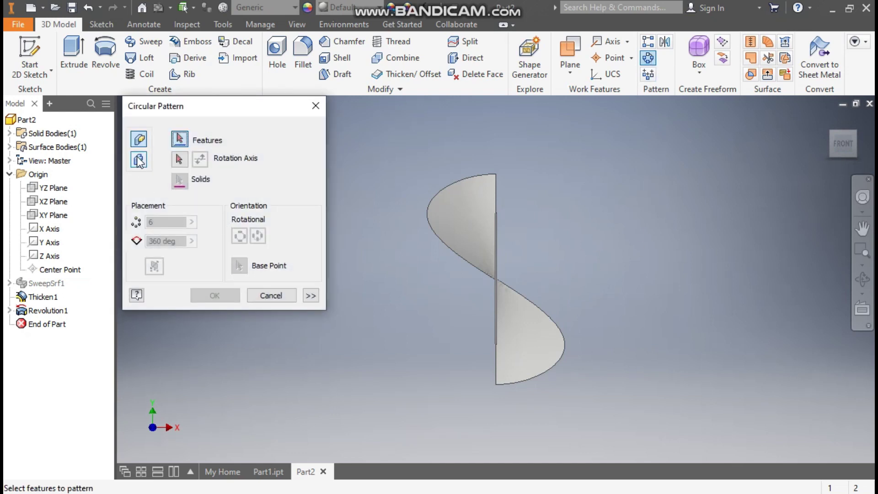
pyautogui.click(138, 161)
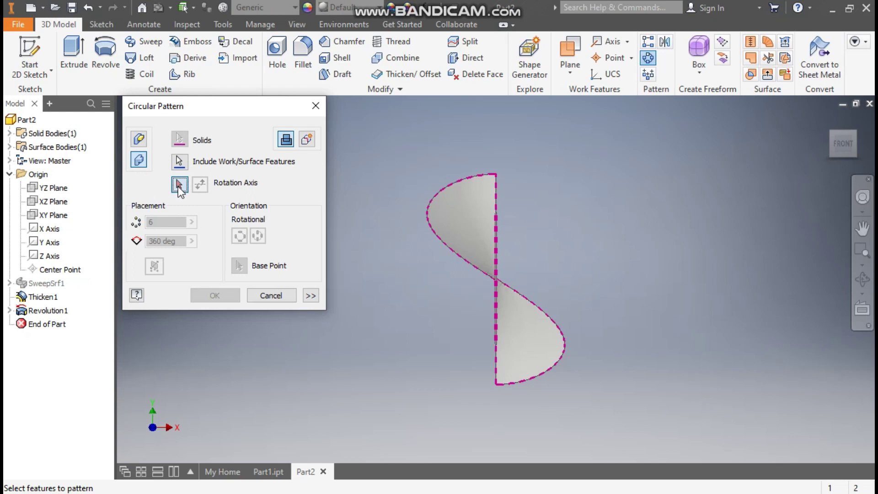
pyautogui.click(51, 243)
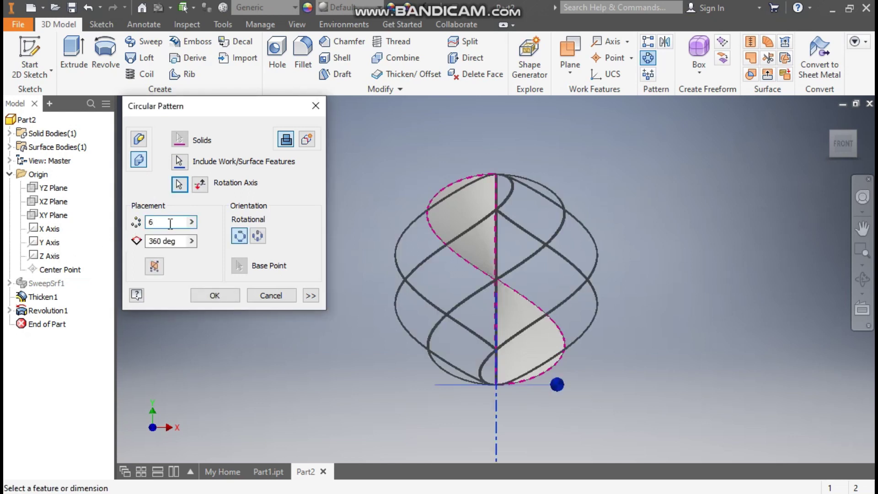
pyautogui.write('11')
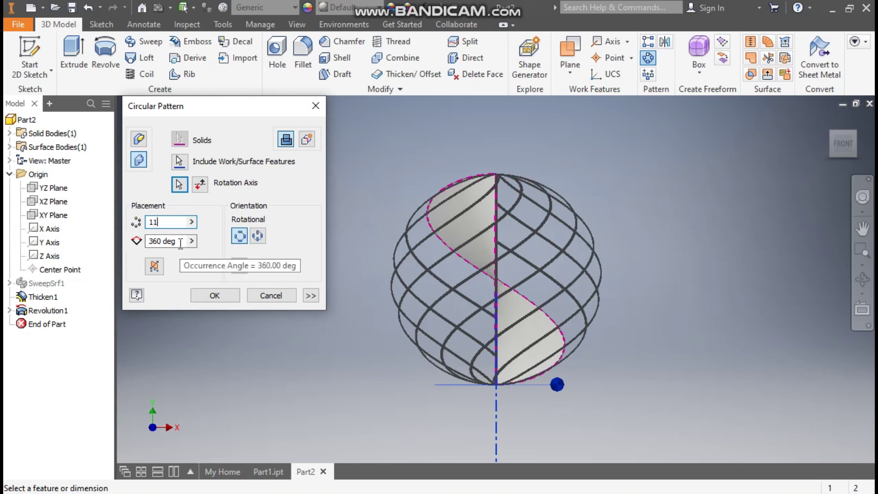
pyautogui.click(211, 296)
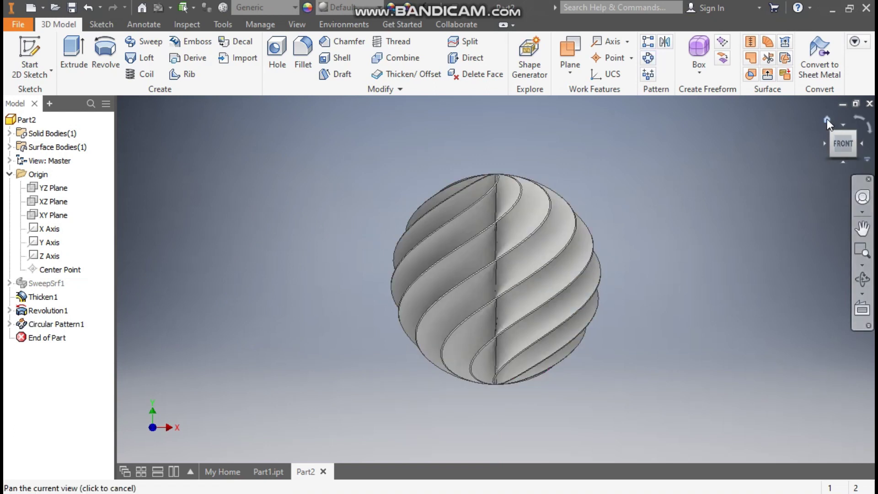
pyautogui.click(826, 120)
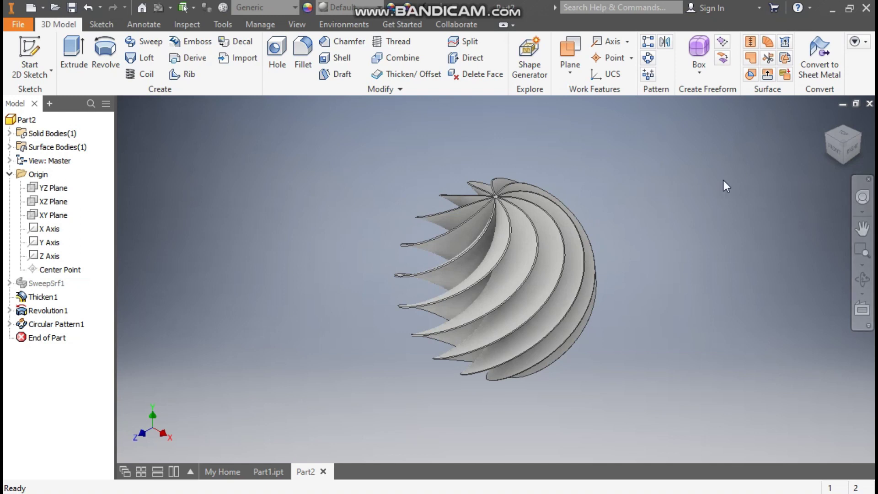
# Step: Mirror the Circular Pattern1 solid across the XY Plane to create Mirror1
pyautogui.click(665, 42)
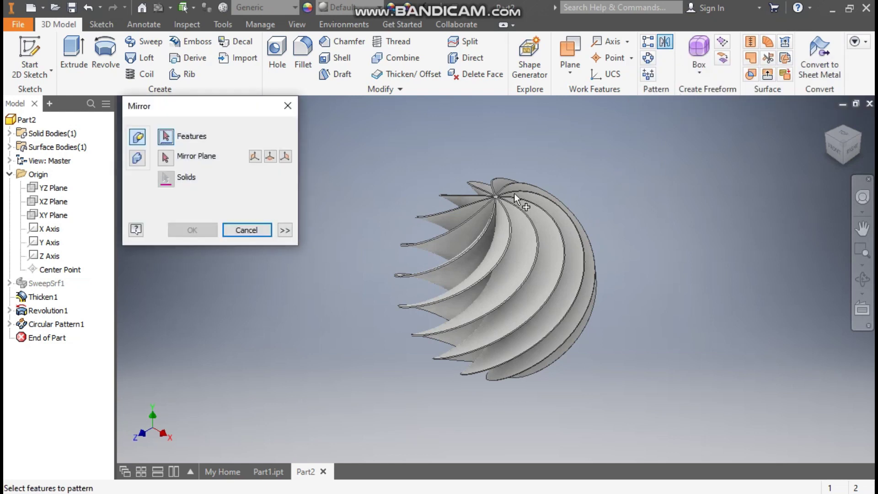
pyautogui.click(52, 325)
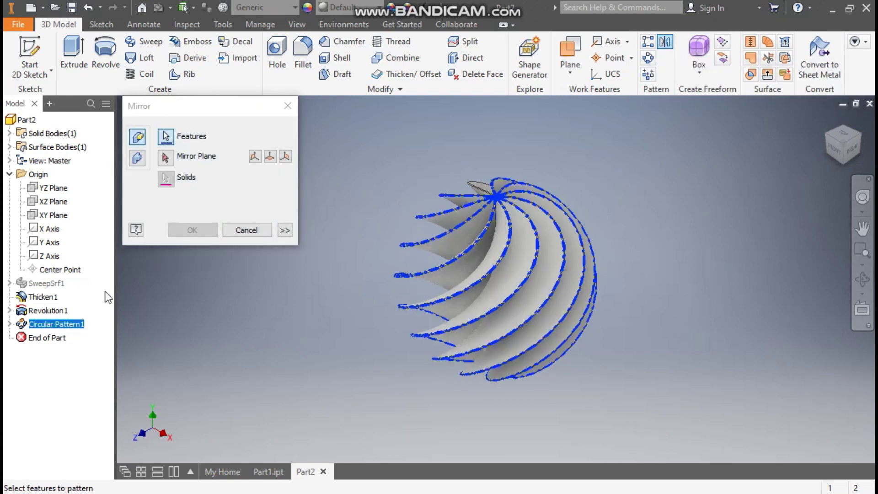
pyautogui.click(137, 159)
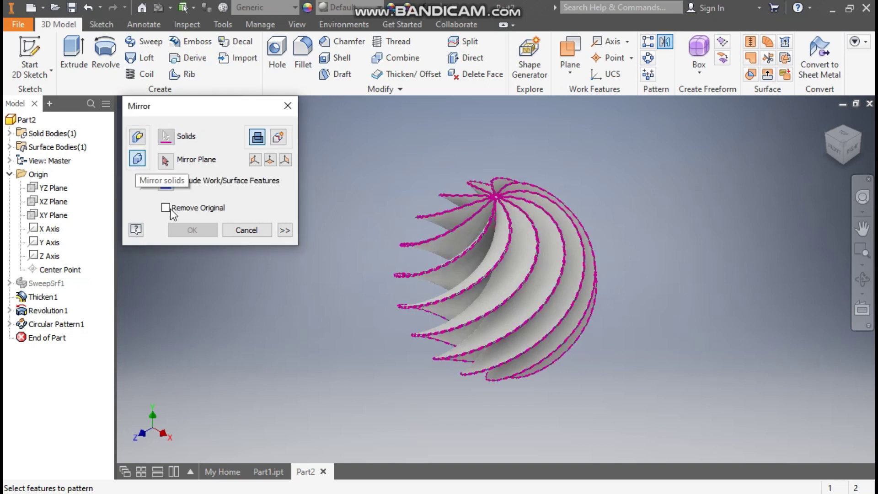
pyautogui.click(166, 162)
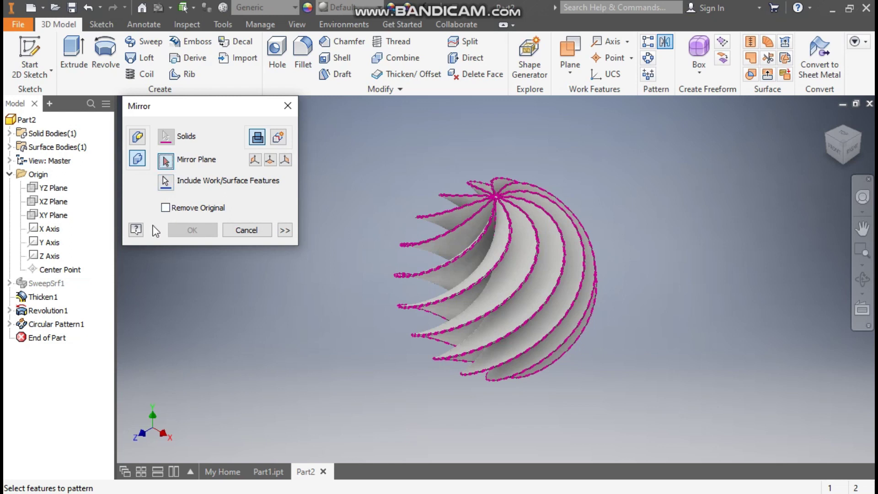
pyautogui.click(51, 217)
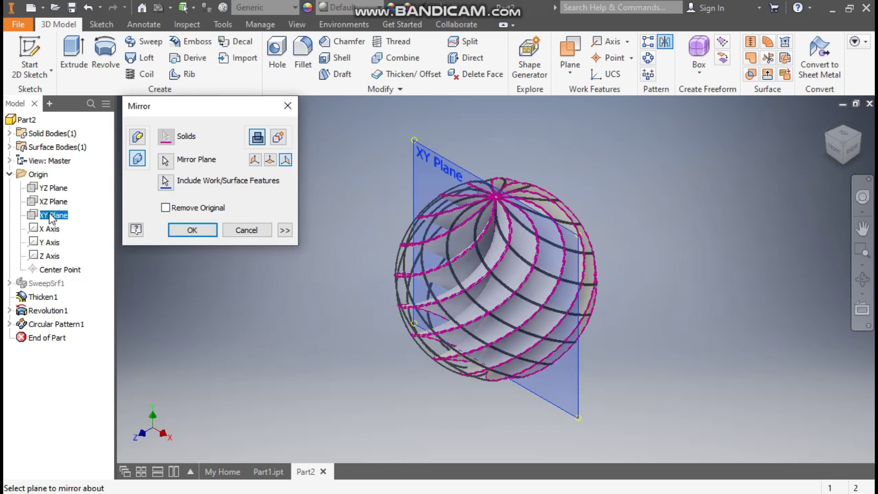
pyautogui.click(193, 230)
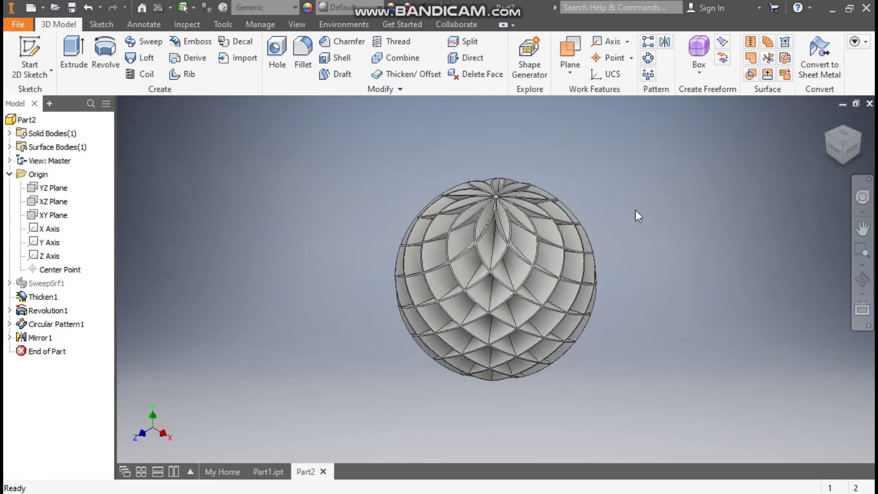
pyautogui.click(842, 133)
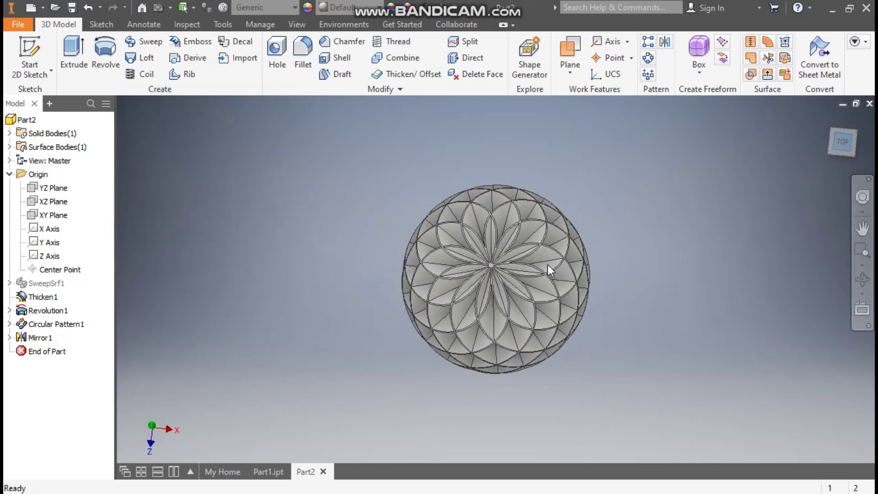
# Step: Return to the home view and expand Revolution1 in the browser to show Sketch3
pyautogui.scroll(-5, 477, 271)
pyautogui.scroll(5, 410, 254)
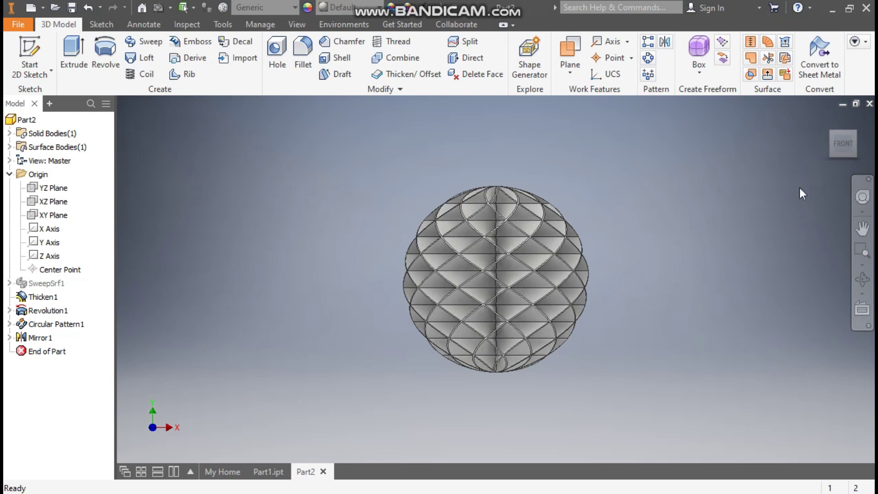
pyautogui.click(827, 128)
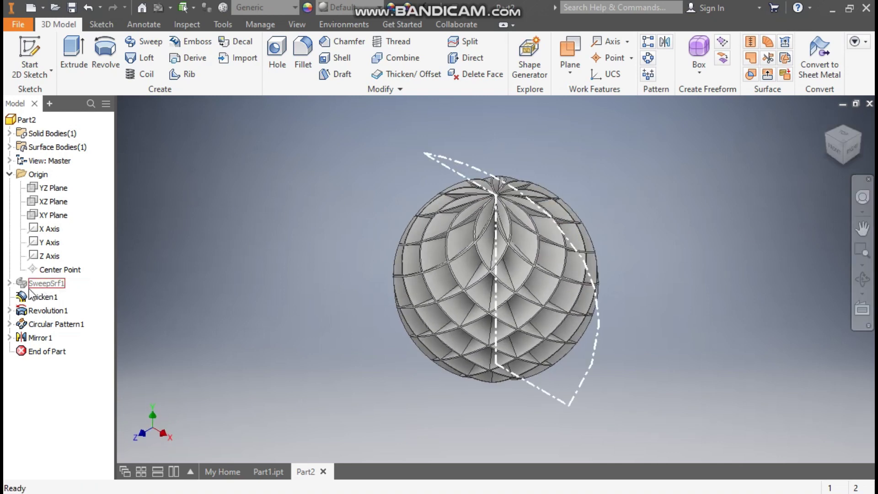
pyautogui.click(10, 310)
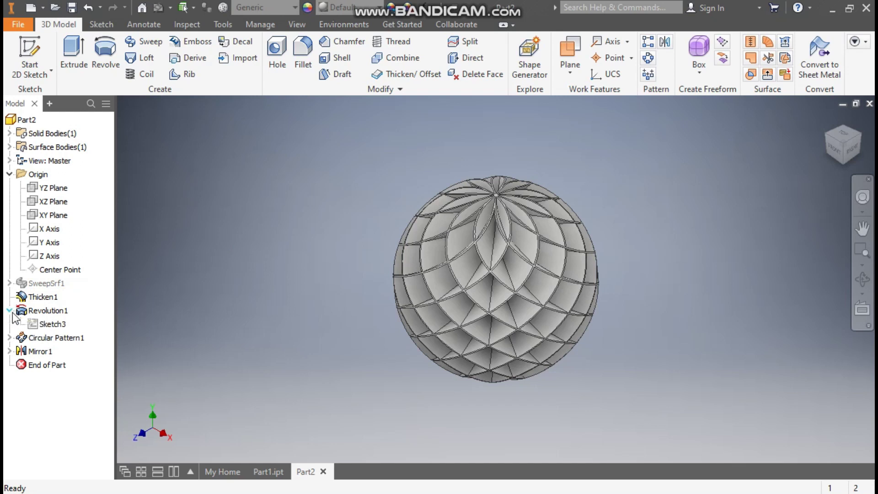
# Step: Make Sketch3 stay visible and view the sphere straight from the front
pyautogui.click(51, 324)
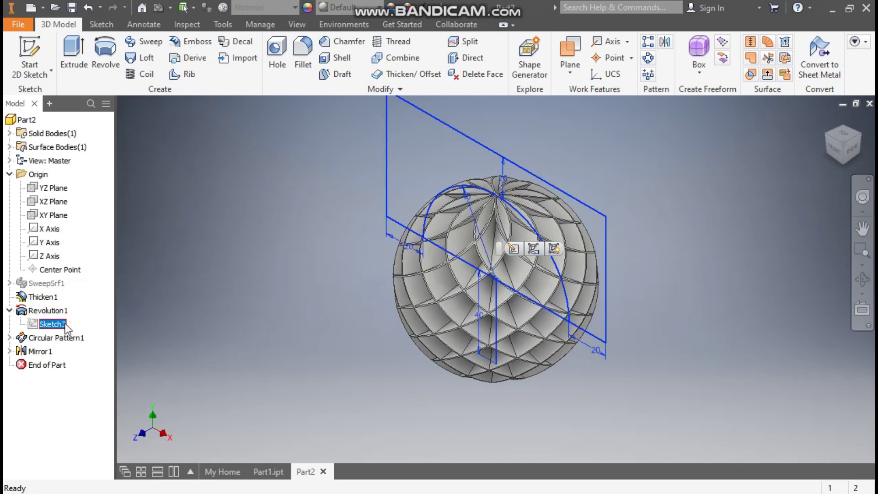
pyautogui.click(554, 249)
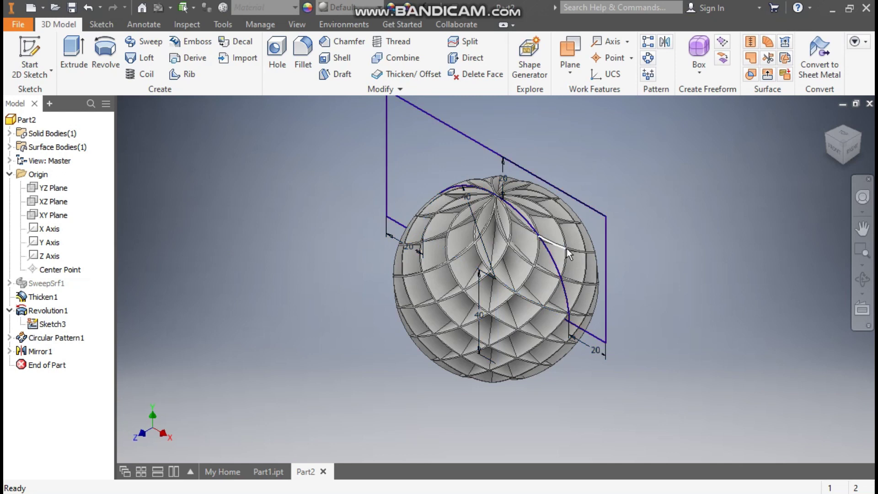
pyautogui.click(833, 152)
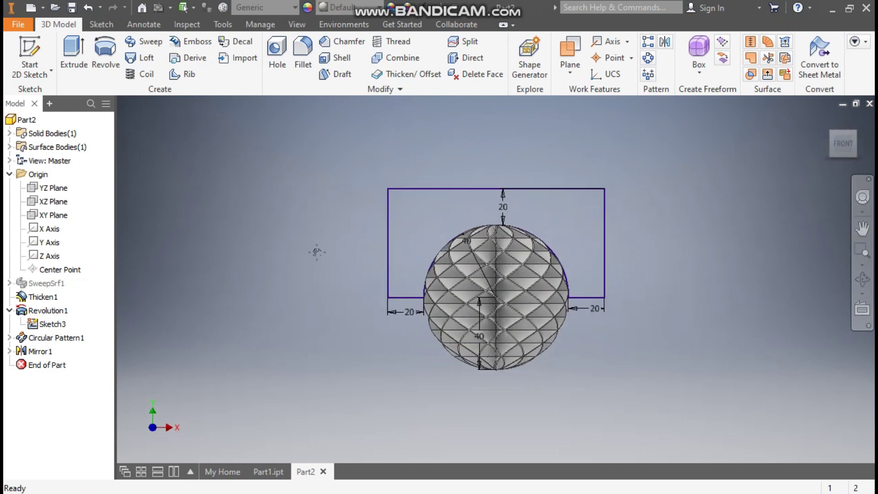
pyautogui.moveTo(316, 251); pyautogui.dragTo(291, 243, button='middle')
pyautogui.scroll(-3, 289, 243)
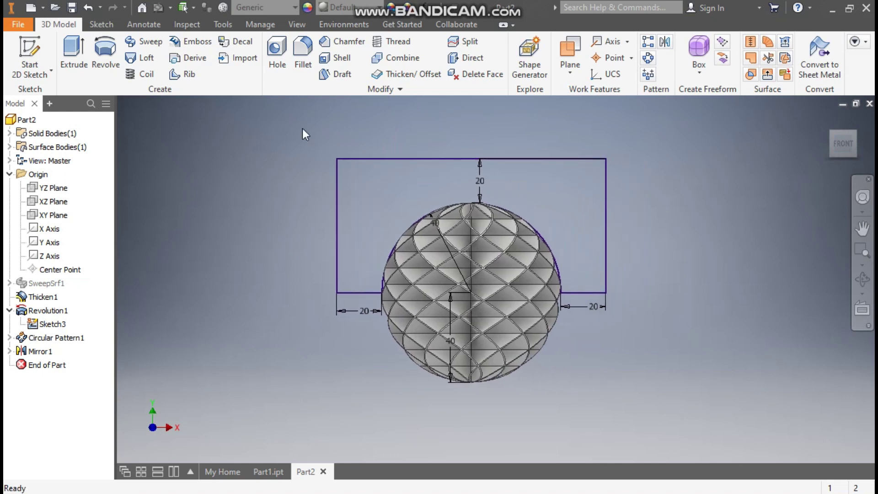
# Step: Switch the visual style to Wireframe and frame the sphere's upper half
pyautogui.click(297, 24)
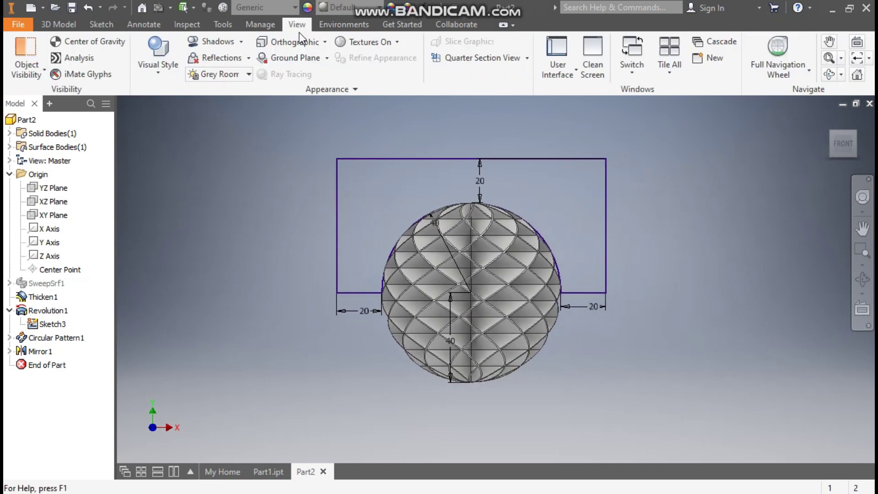
pyautogui.click(159, 74)
pyautogui.click(178, 199)
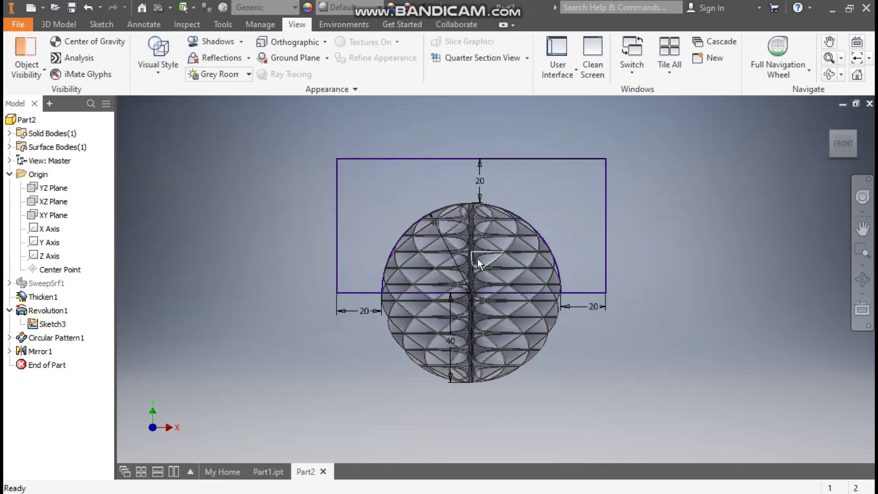
pyautogui.scroll(-3, 388, 224)
pyautogui.moveTo(333, 195); pyautogui.dragTo(354, 217, button='middle')
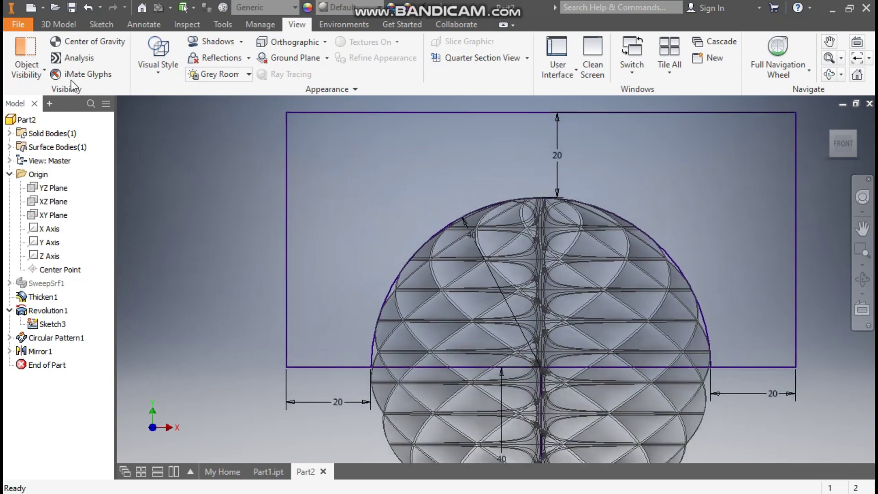
pyautogui.click(101, 25)
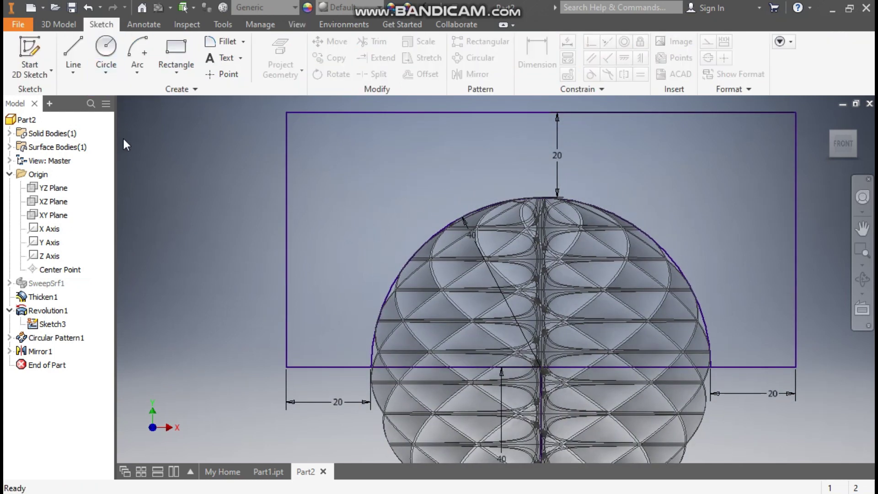
# Step: Start a sketch on the XY Plane and project the top and lower-left arcs
pyautogui.click(30, 50)
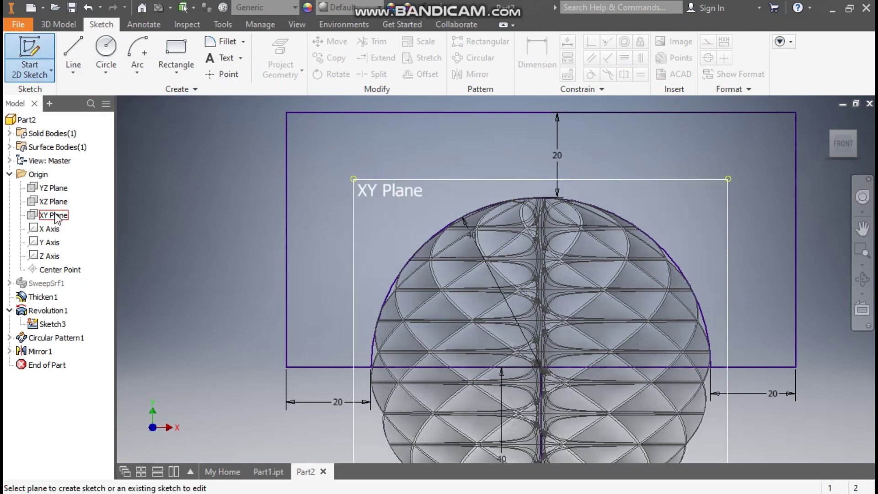
pyautogui.click(54, 215)
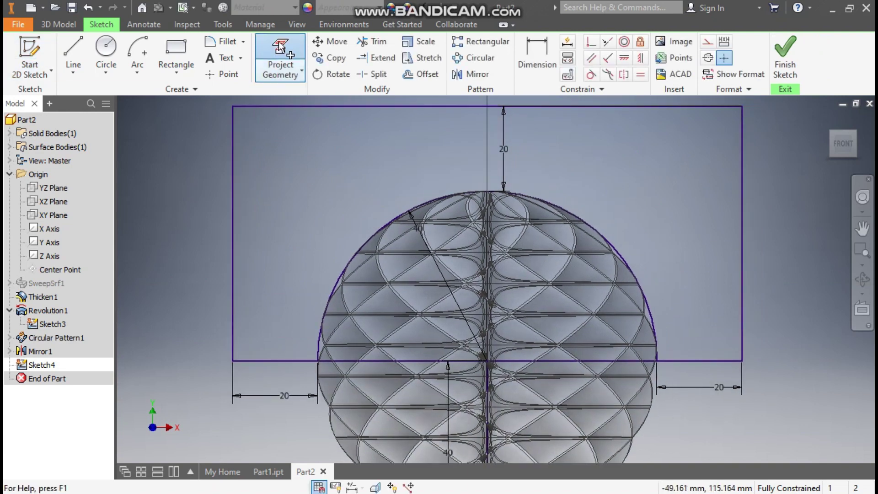
pyautogui.click(281, 57)
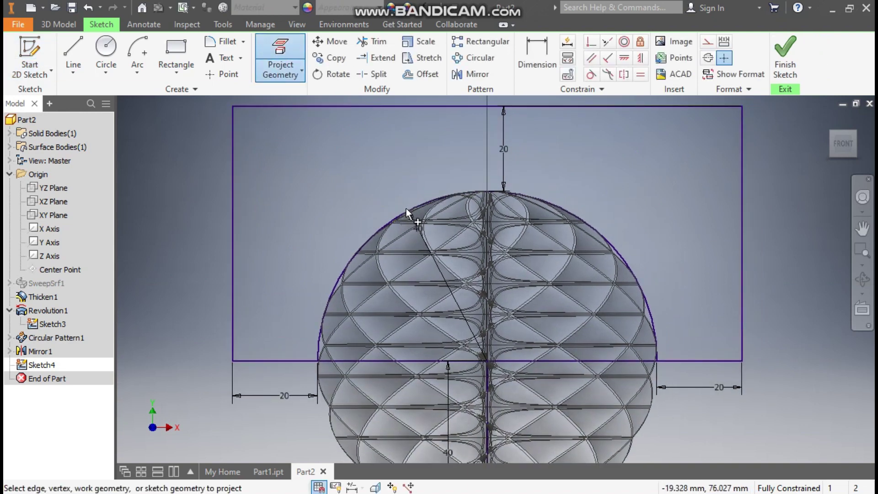
pyautogui.click(406, 208)
pyautogui.click(341, 273)
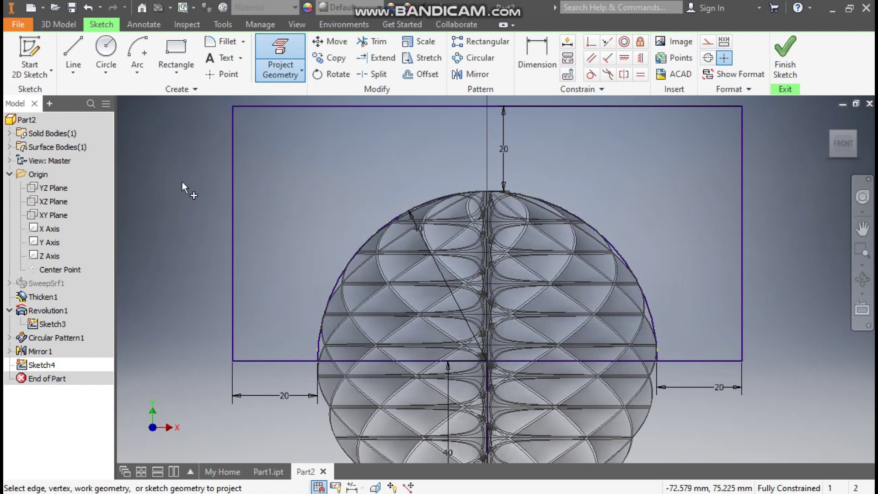
pyautogui.press('Escape')
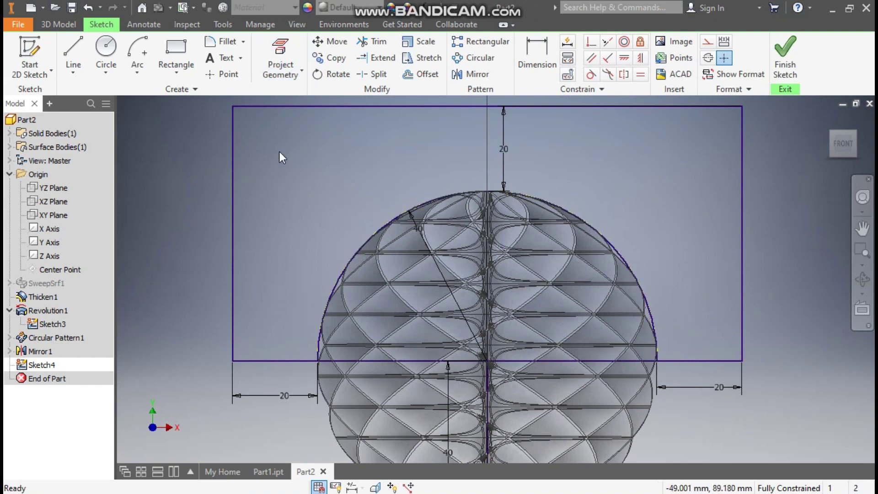
# Step: Offset the projected arc 4.6 mm inward and accept the 5 mm apex dimension
pyautogui.click(430, 79)
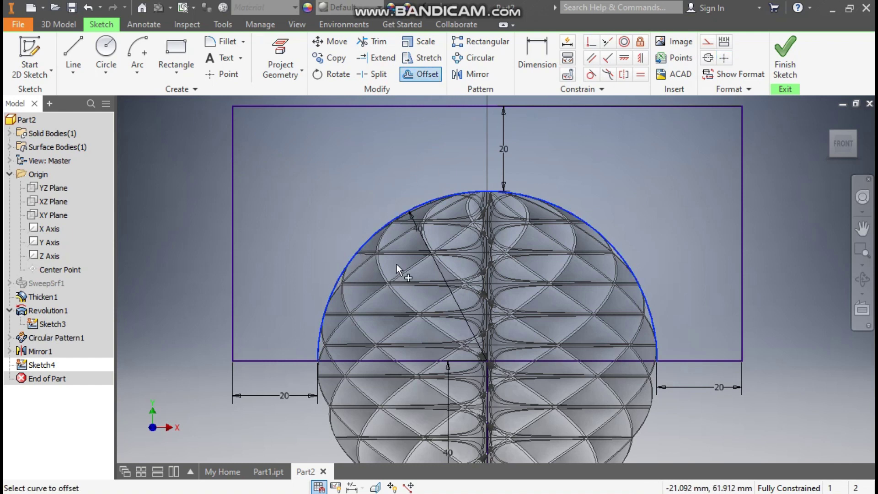
pyautogui.click(402, 286)
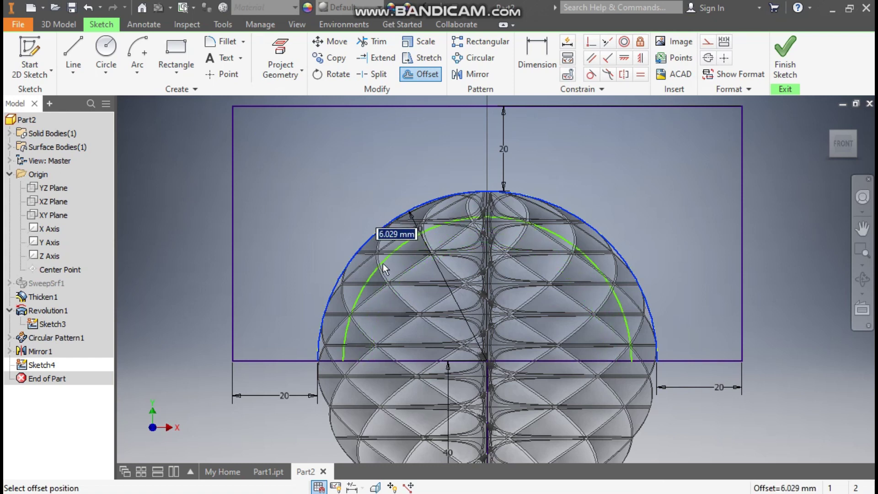
pyautogui.write('4.6')
pyautogui.press('Return')
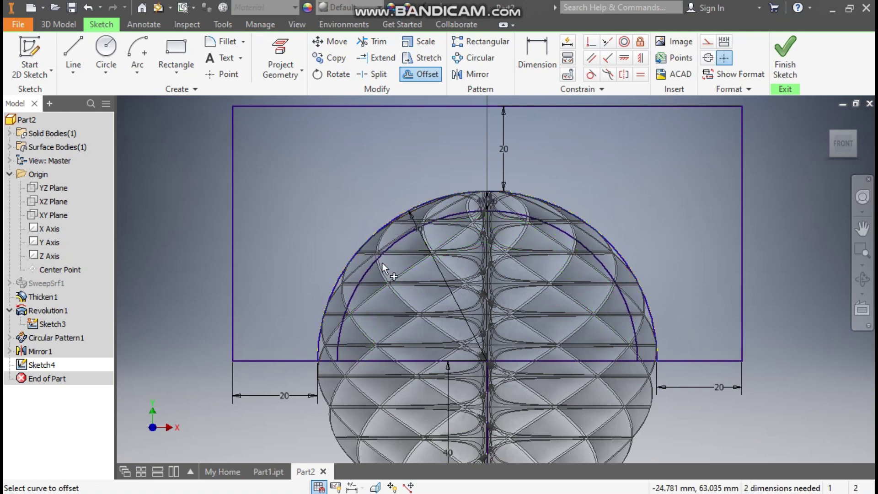
pyautogui.press('Escape')
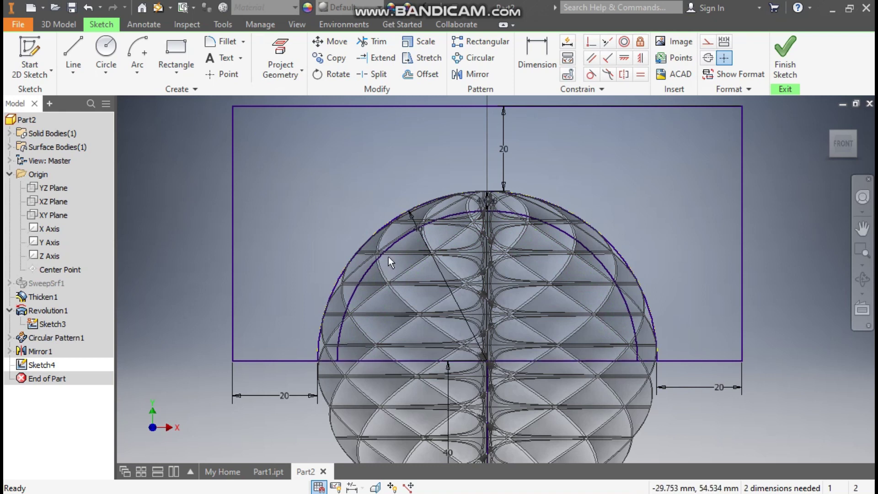
pyautogui.scroll(3, 437, 218)
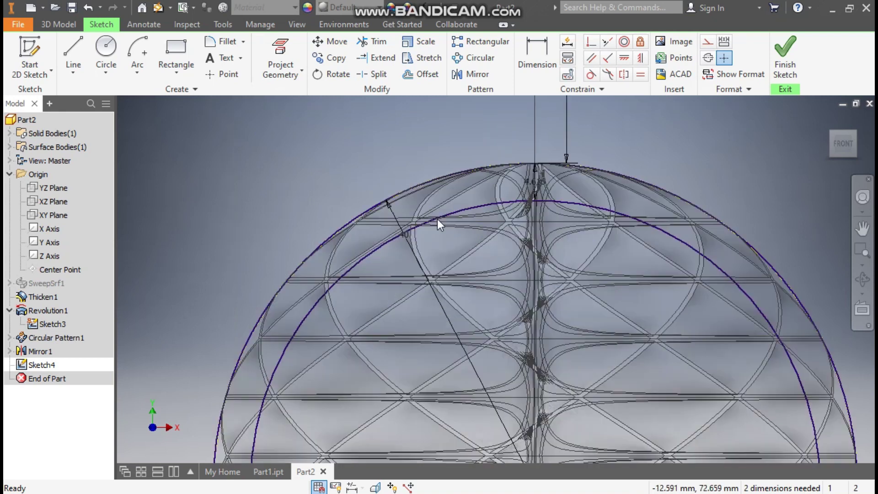
pyautogui.doubleClick(533, 180)
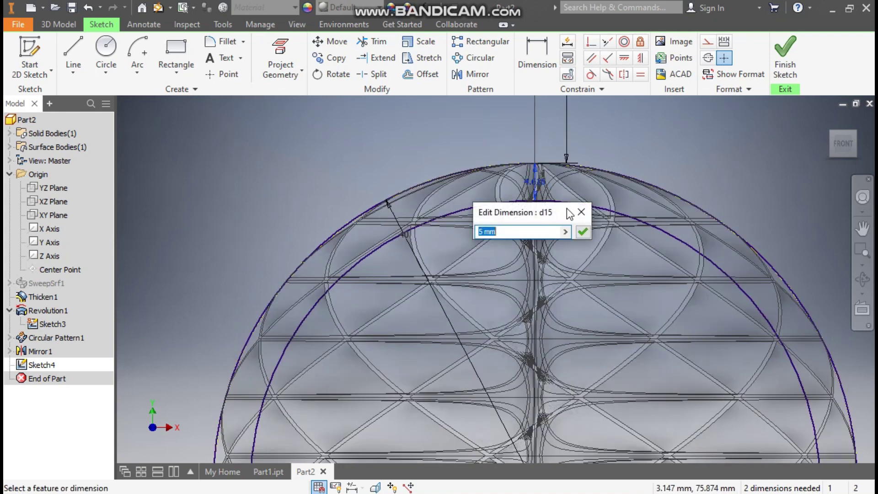
pyautogui.click(582, 232)
pyautogui.scroll(-2, 453, 136)
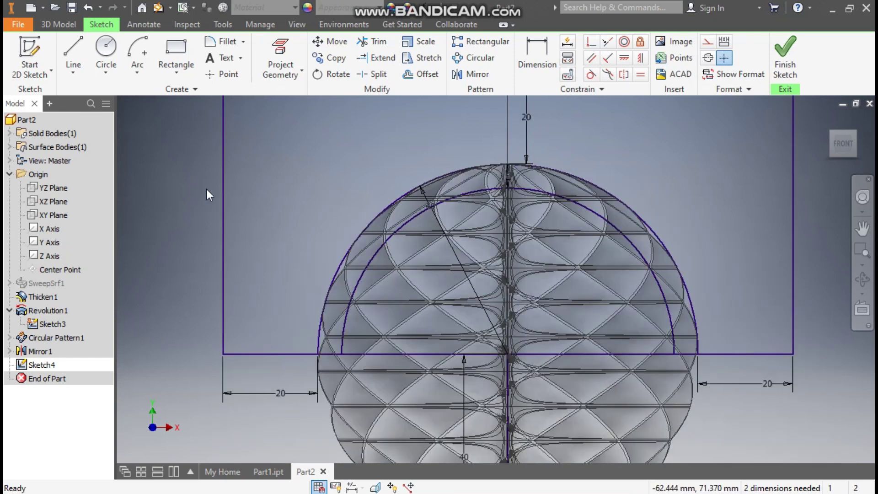
# Step: Draw a base line between the arc ends and drag it downward
pyautogui.click(73, 52)
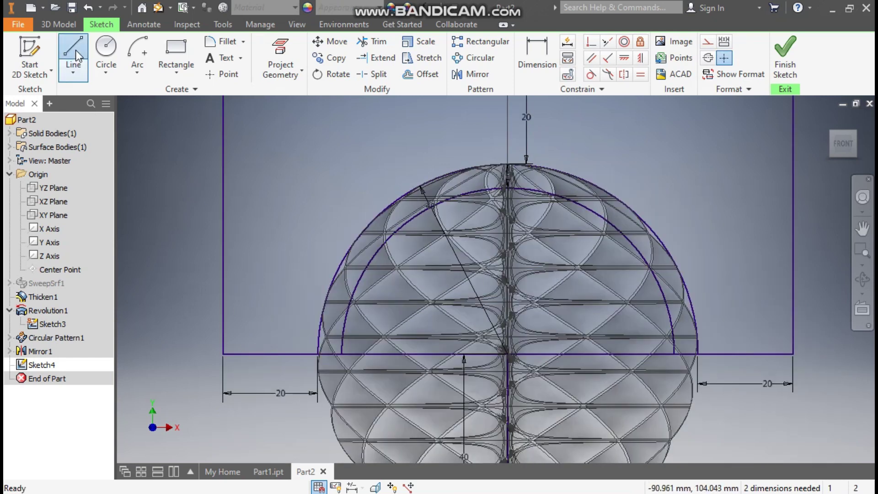
pyautogui.click(341, 353)
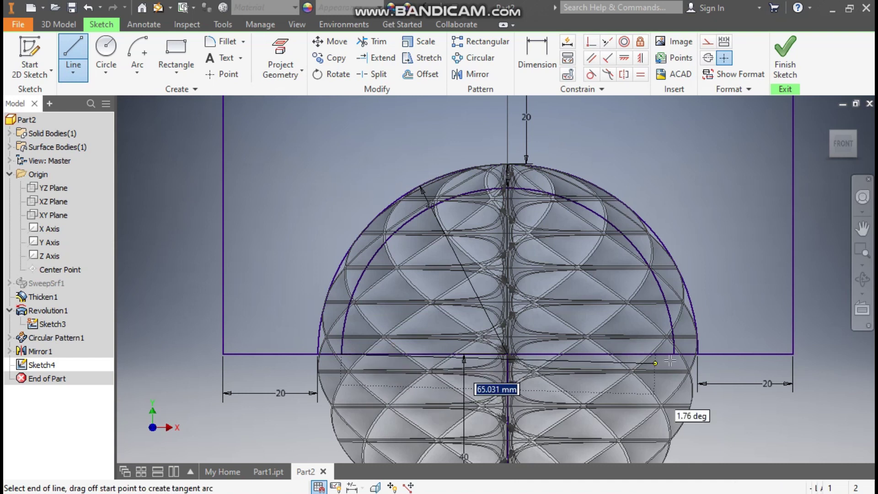
pyautogui.click(675, 353)
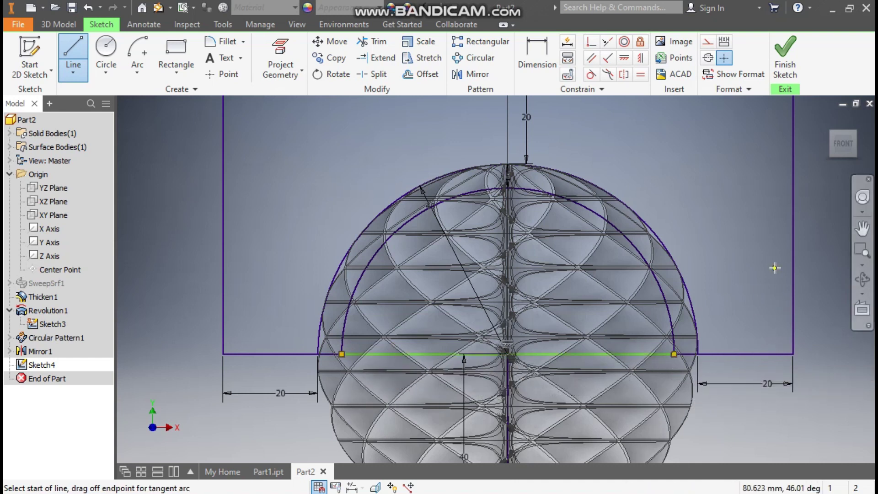
pyautogui.press('Escape')
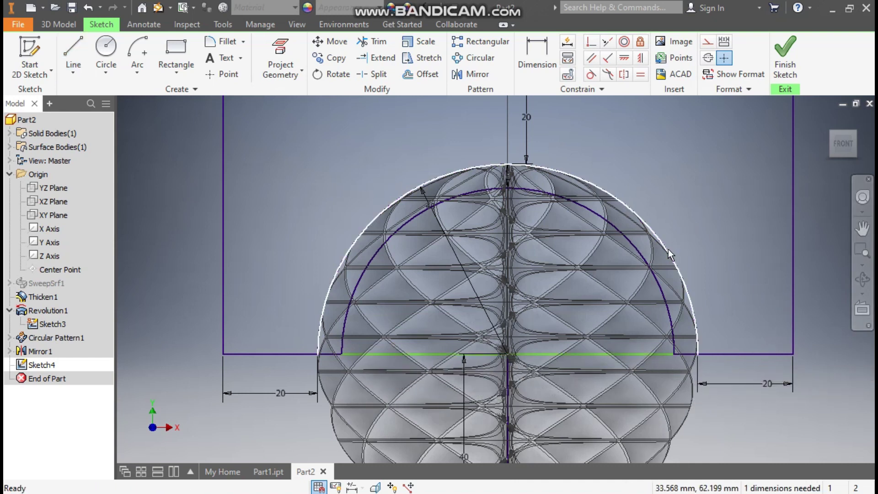
pyautogui.click(724, 57)
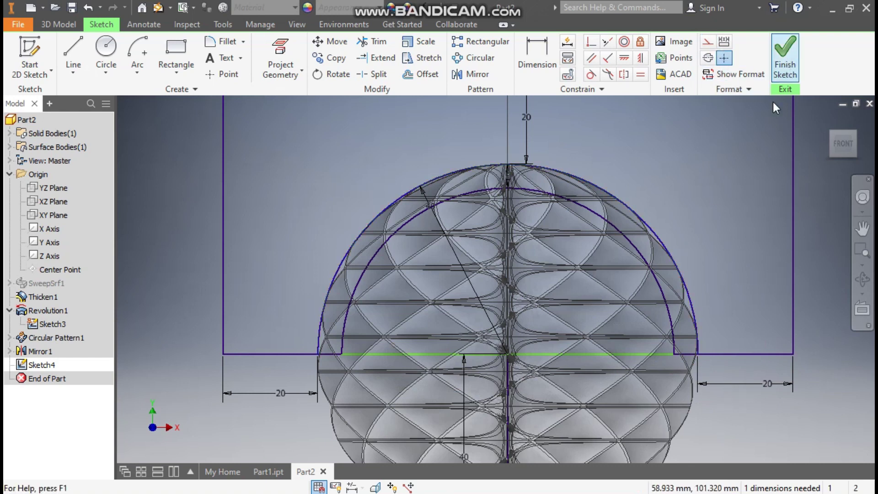
pyautogui.moveTo(483, 356)
pyautogui.mouseDown()
pyautogui.moveTo(489, 390)
pyautogui.moveTo(487, 376)
pyautogui.mouseUp()
# Step: Make the base line point coincident with the green centre line, then finish the sketch
pyautogui.click(590, 41)
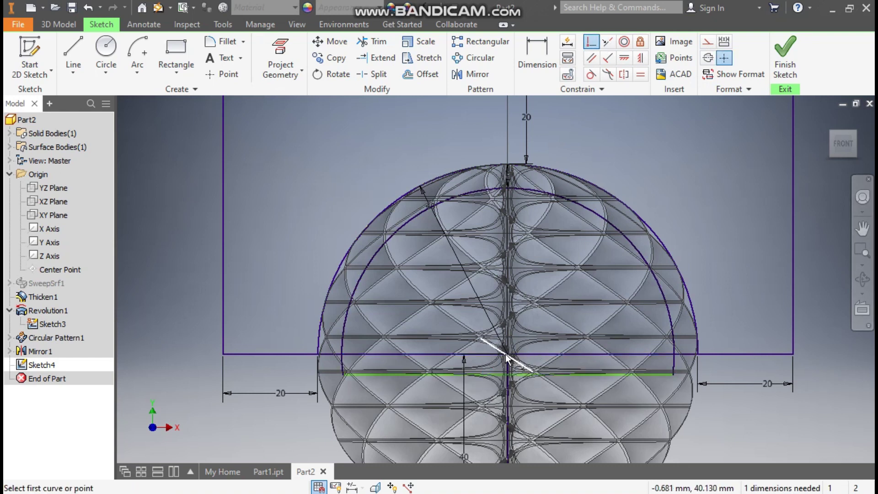
pyautogui.scroll(5, 504, 356)
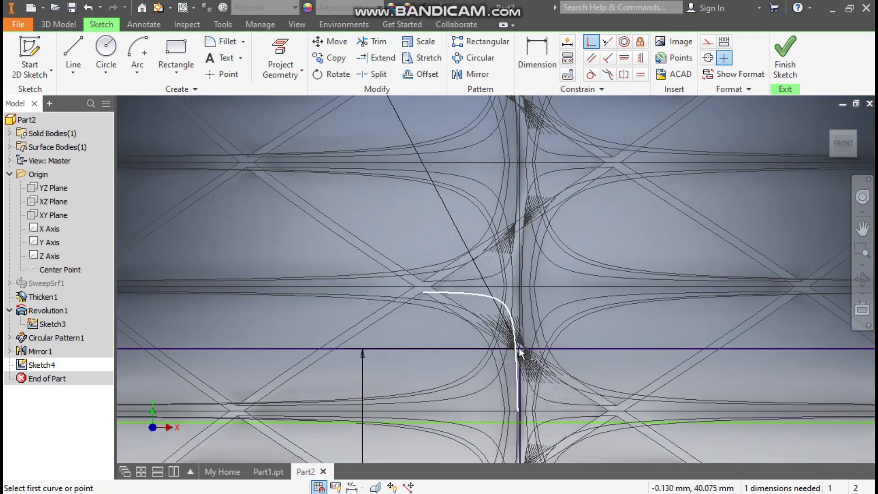
pyautogui.click(521, 349)
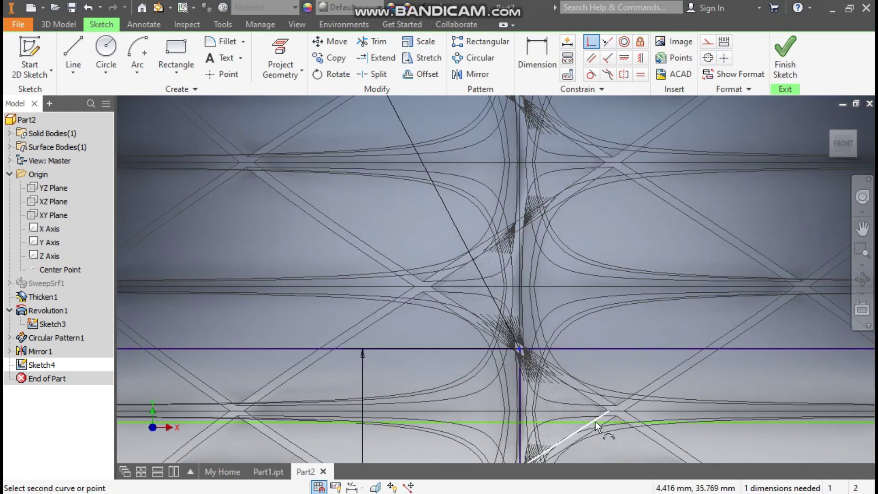
pyautogui.click(569, 423)
pyautogui.scroll(-6, 539, 320)
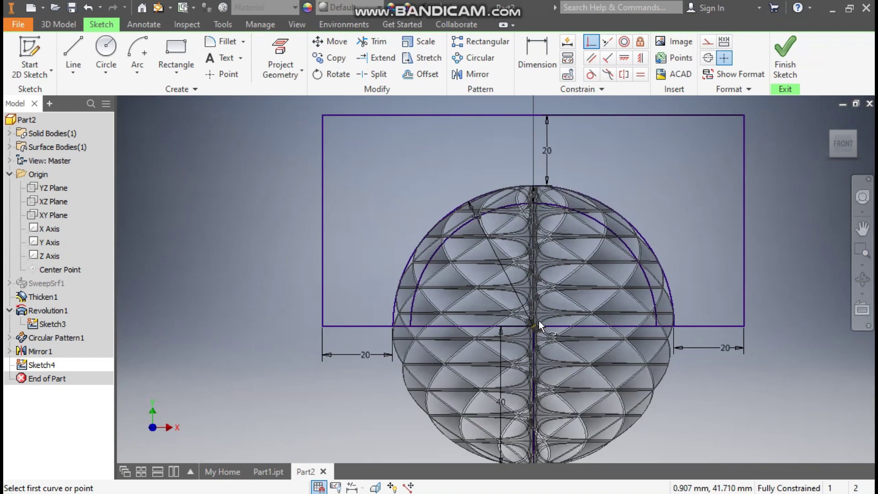
pyautogui.scroll(2, 664, 188)
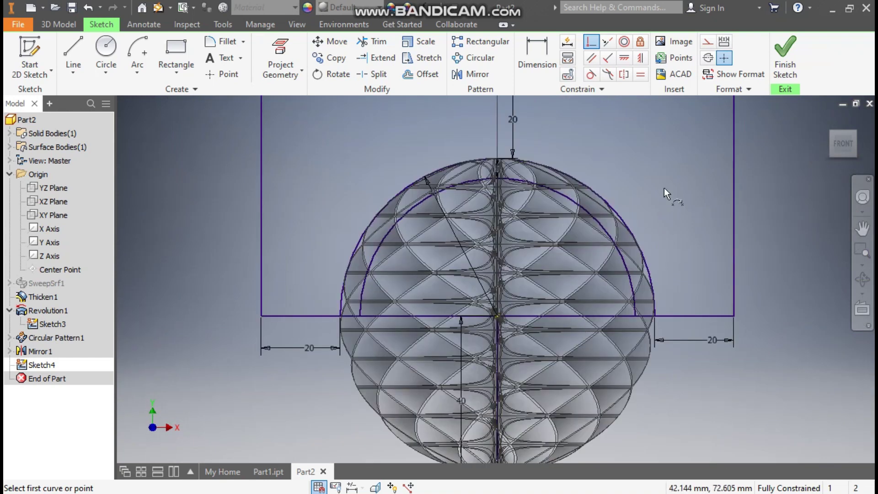
pyautogui.press('Escape')
pyautogui.moveTo(663, 188); pyautogui.dragTo(663, 241, button='middle')
pyautogui.click(784, 57)
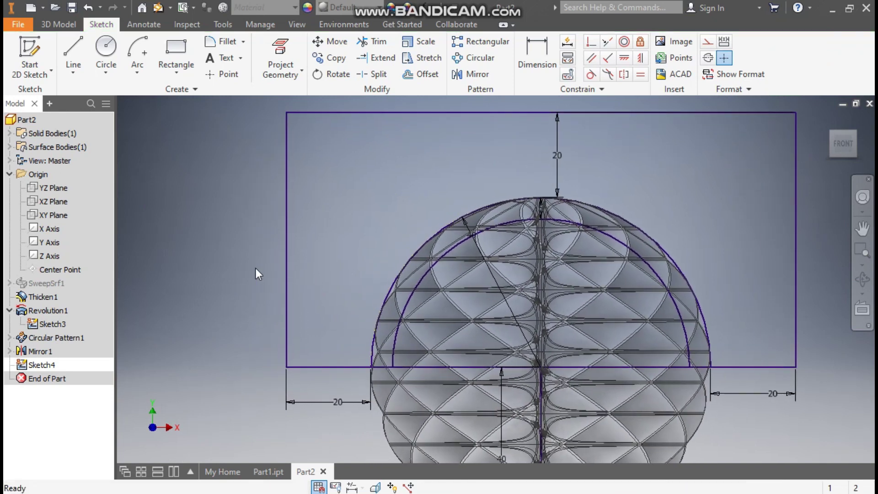
# Step: Hide Sketch3 and its dimensions, leaving Sketch4's half-disc visible
pyautogui.click(50, 324)
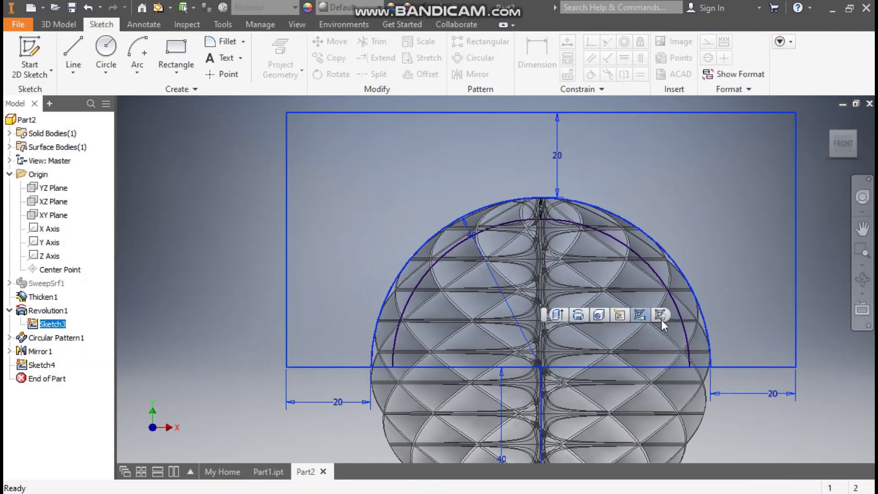
pyautogui.click(659, 314)
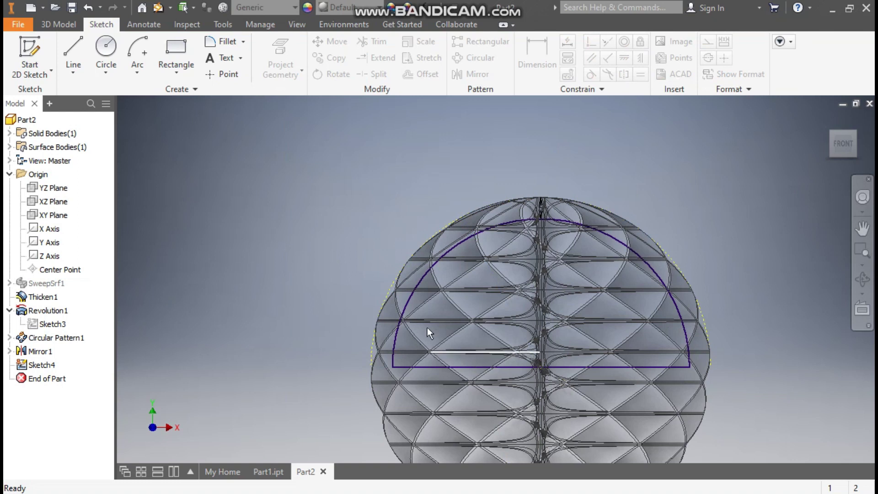
pyautogui.scroll(-3, 672, 315)
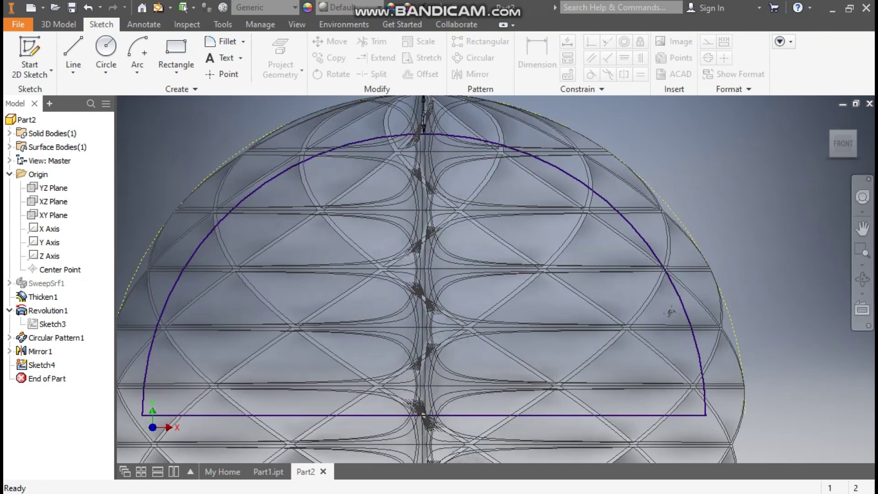
pyautogui.scroll(2, 671, 313)
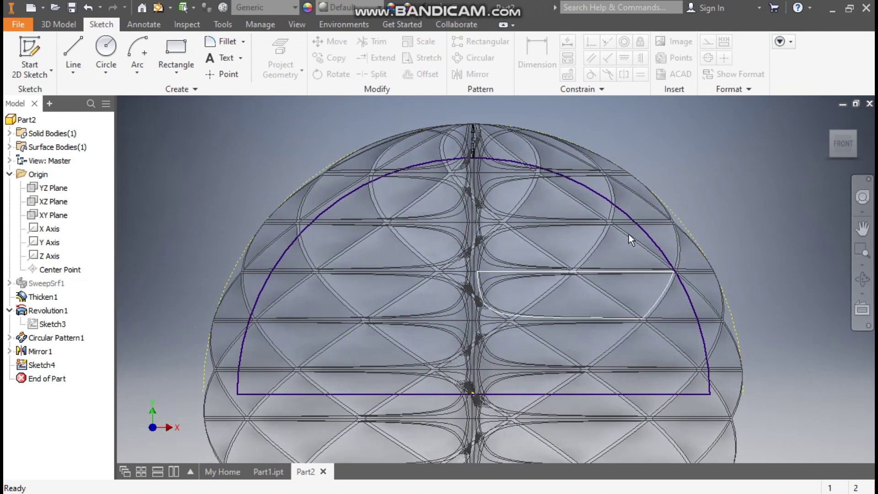
pyautogui.scroll(3, 628, 229)
# Step: Revolve-cut Sketch4's half-disc a full 360° around its baseline axis
pyautogui.click(64, 29)
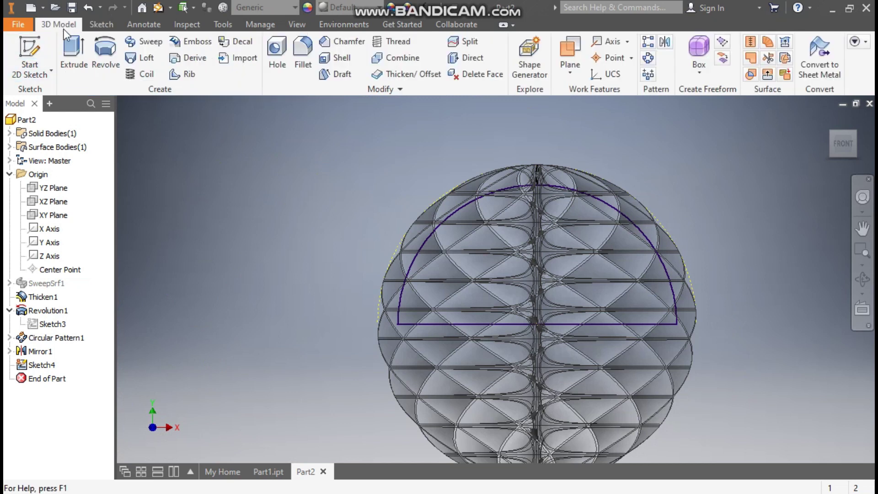
pyautogui.click(101, 51)
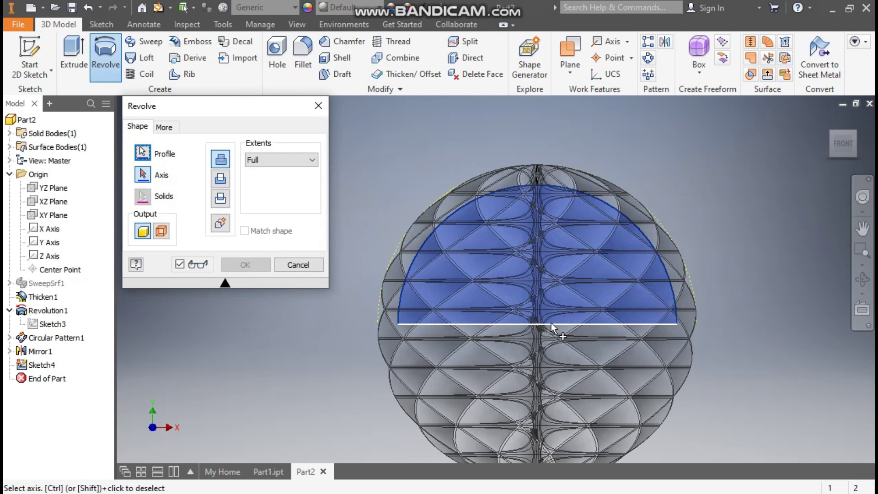
pyautogui.click(594, 220)
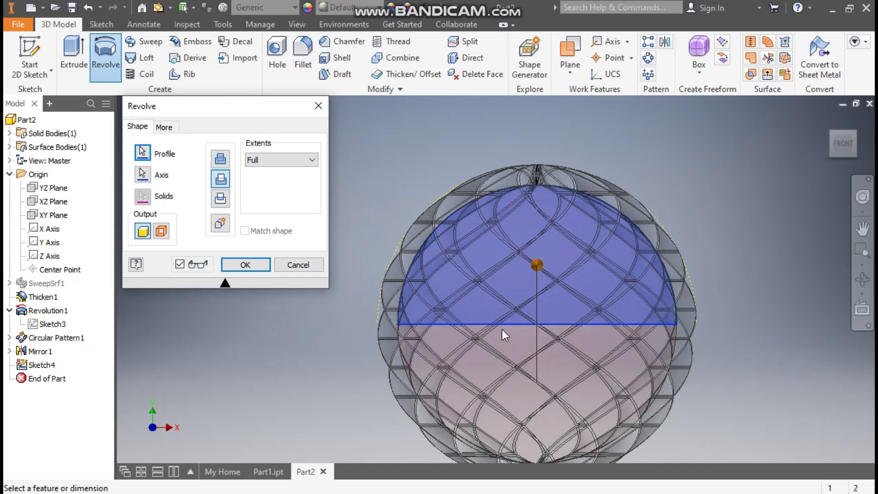
pyautogui.click(246, 265)
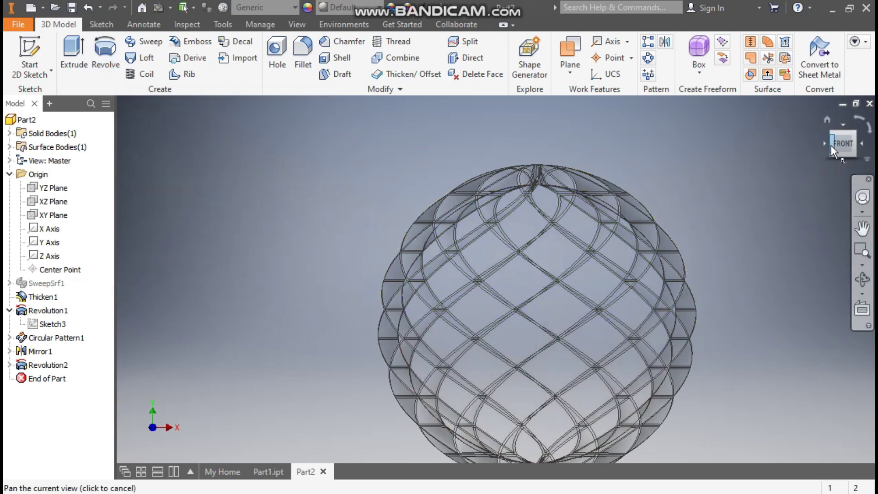
# Step: Switch the visual style to Shaded with Edges
pyautogui.click(303, 29)
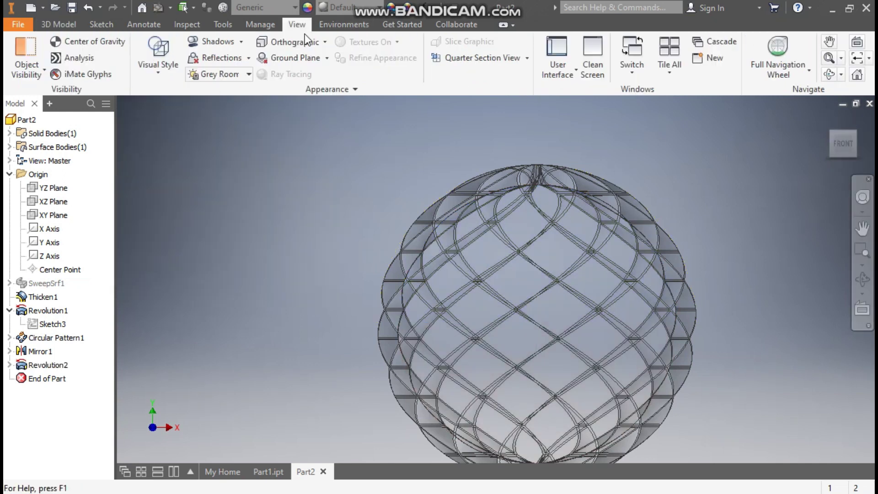
pyautogui.click(165, 68)
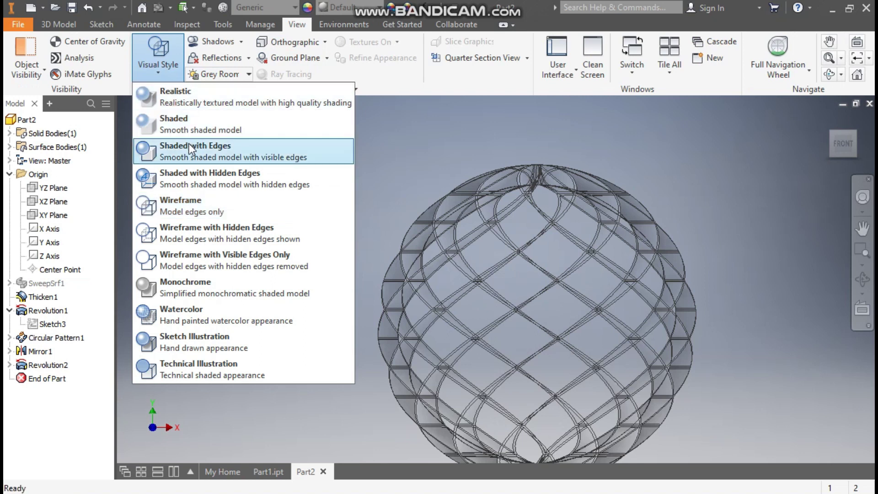
pyautogui.click(189, 144)
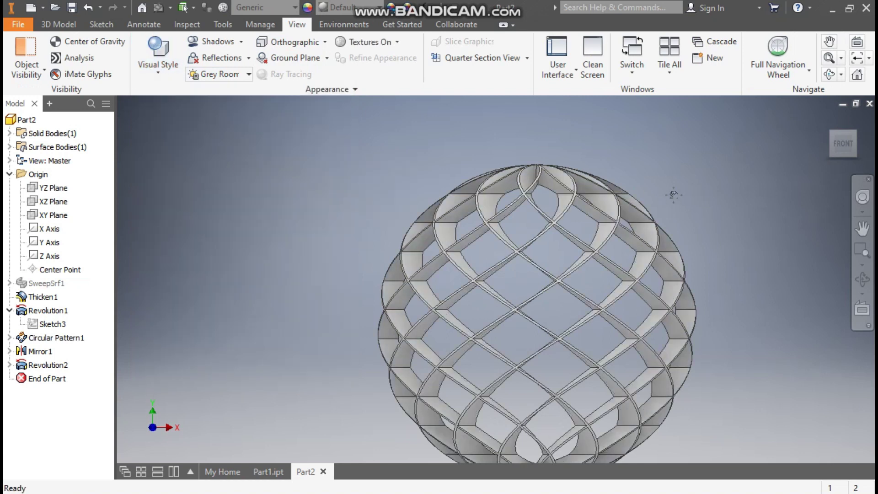
pyautogui.moveTo(672, 192); pyautogui.dragTo(663, 136, button='middle')
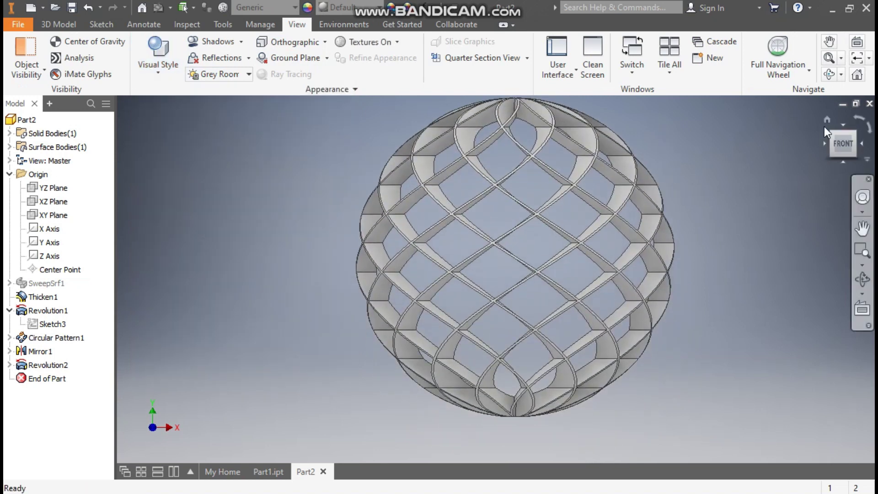
# Step: Check the sphere from the Home and Top views, ending centred in Front view
pyautogui.click(827, 118)
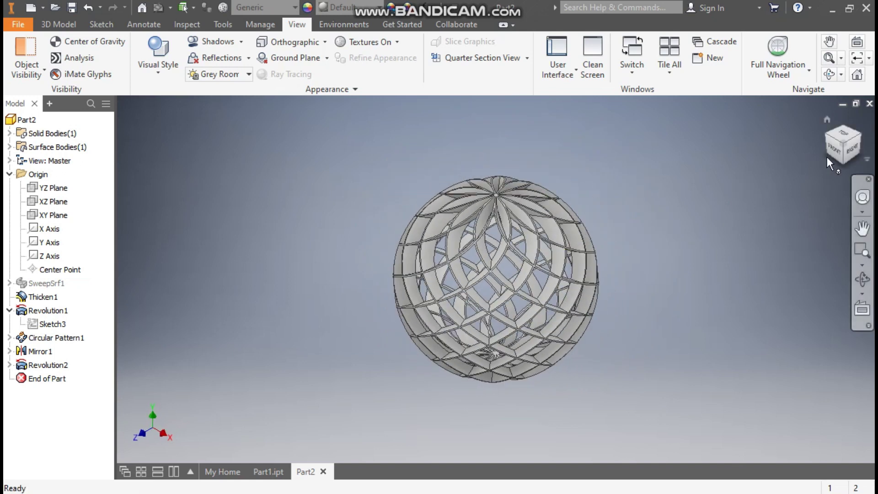
pyautogui.click(850, 135)
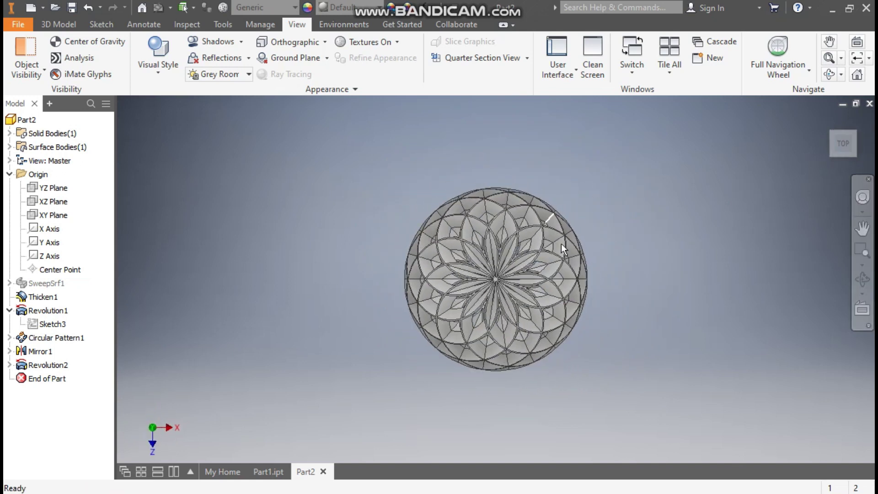
pyautogui.press('F2')
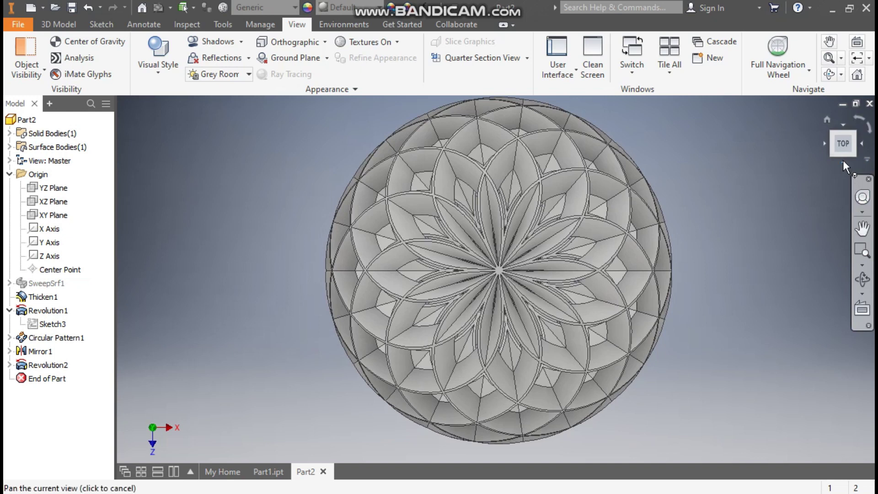
pyautogui.click(842, 161)
pyautogui.press('F2')
pyautogui.moveTo(588, 296); pyautogui.dragTo(657, 319)
pyautogui.scroll(-2, 657, 319)
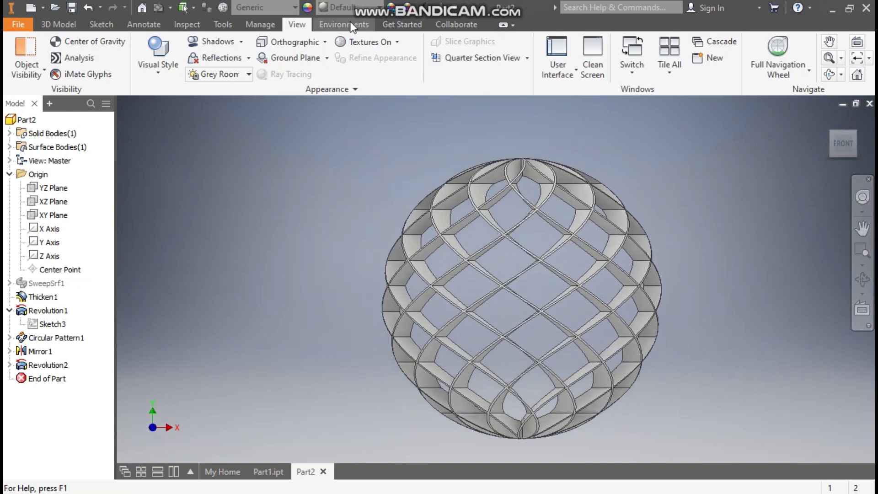
# Step: Apply the Light Red appearance and turn to an isometric view
pyautogui.click(341, 8)
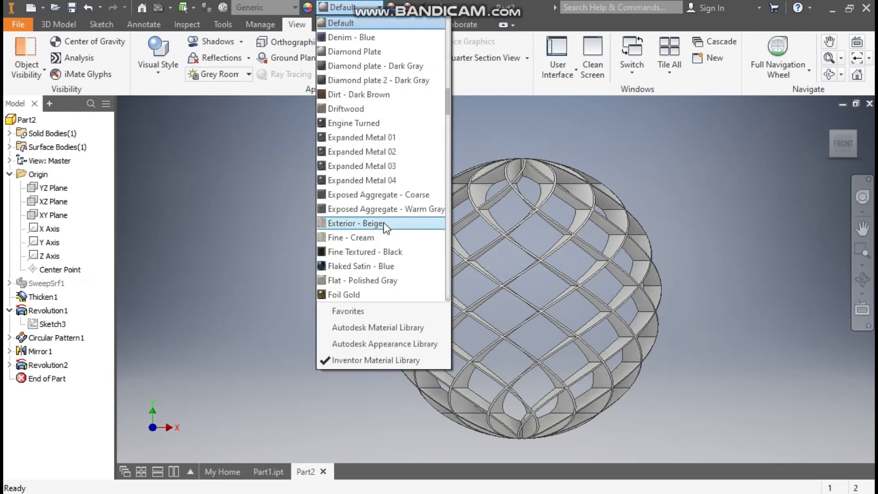
pyautogui.scroll(12, 384, 225)
pyautogui.scroll(-15, 399, 185)
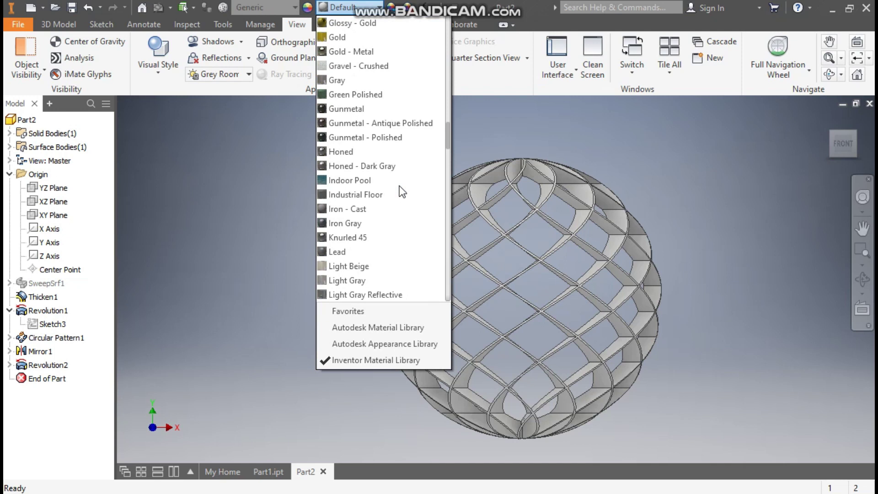
pyautogui.scroll(-3, 399, 187)
pyautogui.click(344, 223)
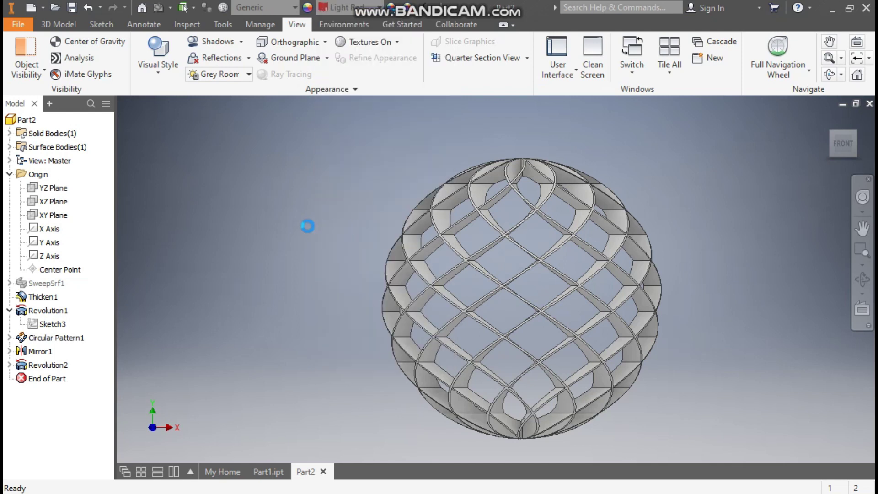
pyautogui.click(832, 131)
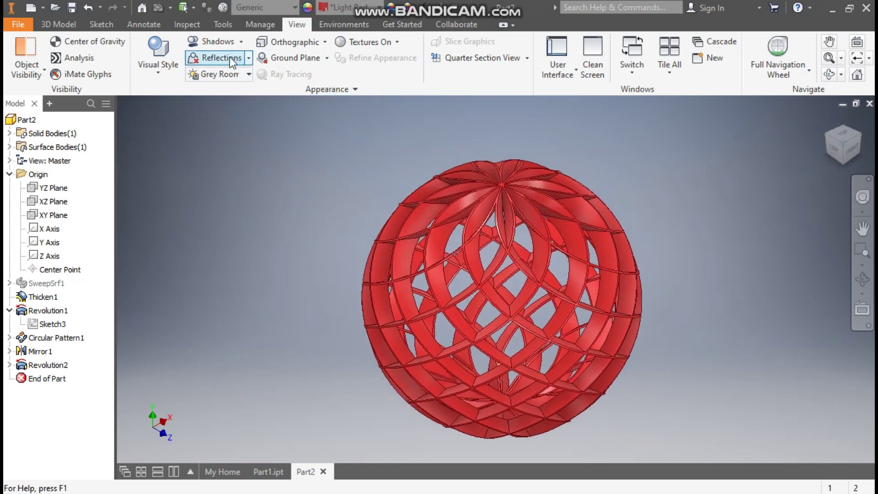
# Step: Turn on ground shadows and reflections for the red sphere
pyautogui.click(218, 41)
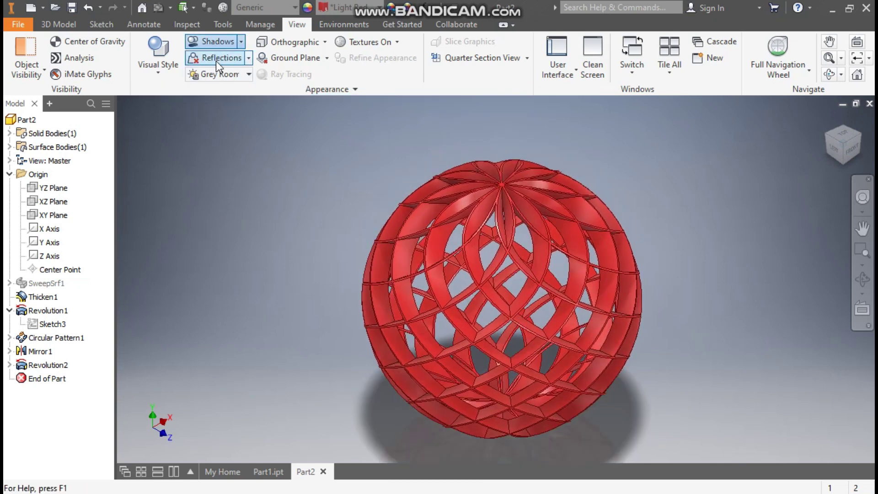
pyautogui.click(216, 61)
pyautogui.moveTo(257, 244); pyautogui.dragTo(266, 224, button='middle')
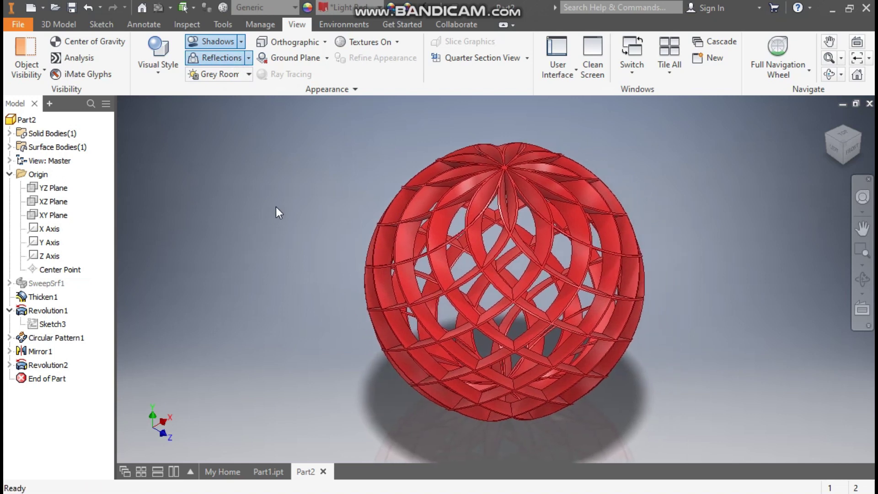